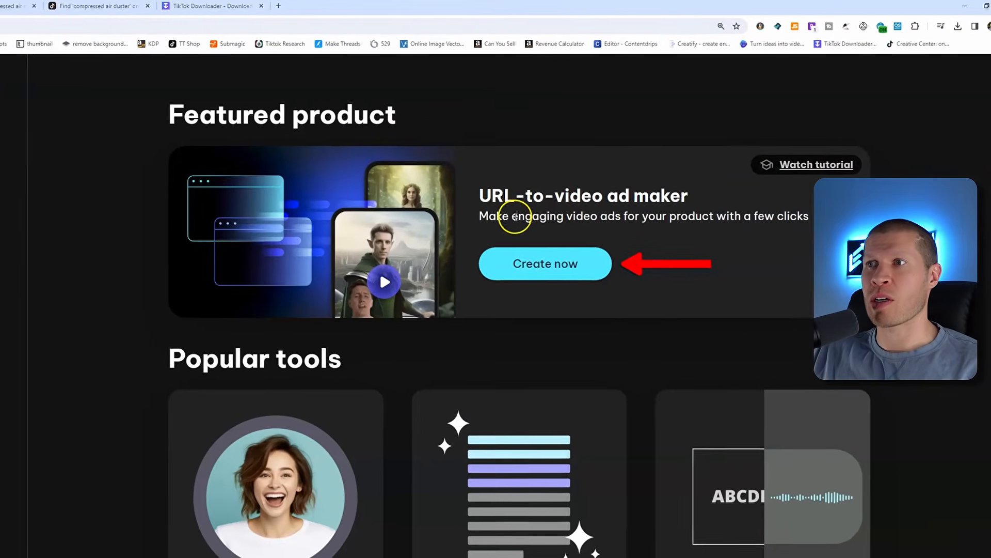
Open the URL-to-video ad maker
left_click(516, 266)
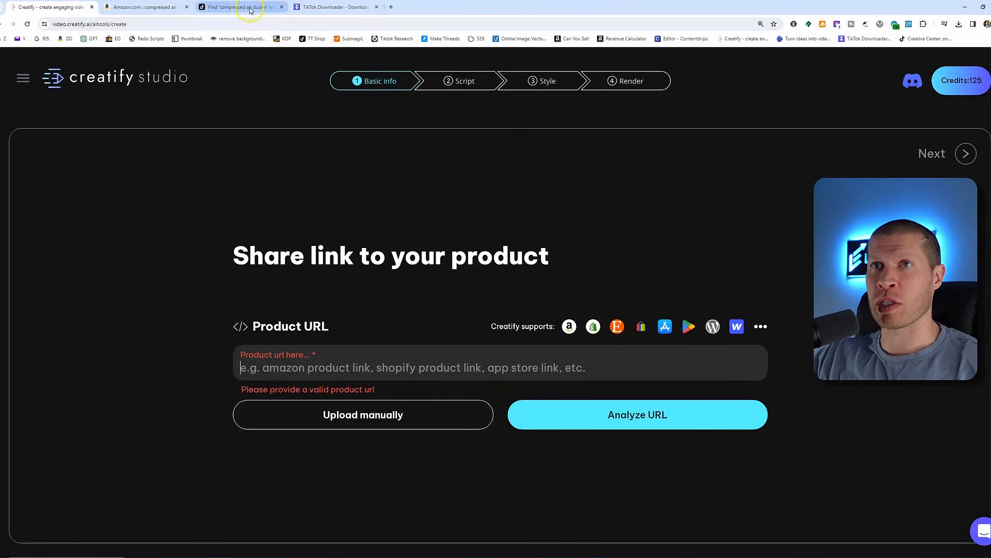
Browse the TikTok search results for compressed air duster videos and open the mattkahla video
left_click(169, 4)
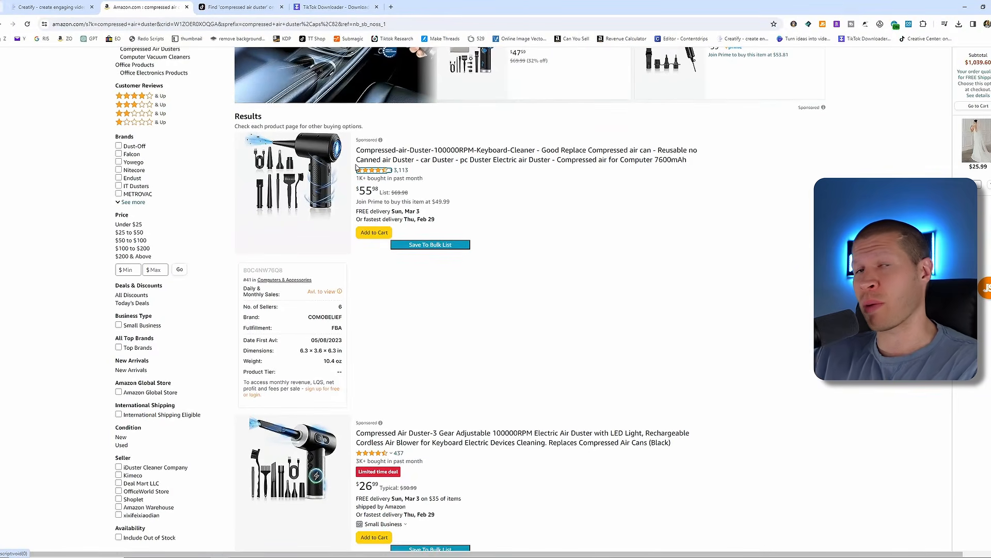
left_click(238, 6)
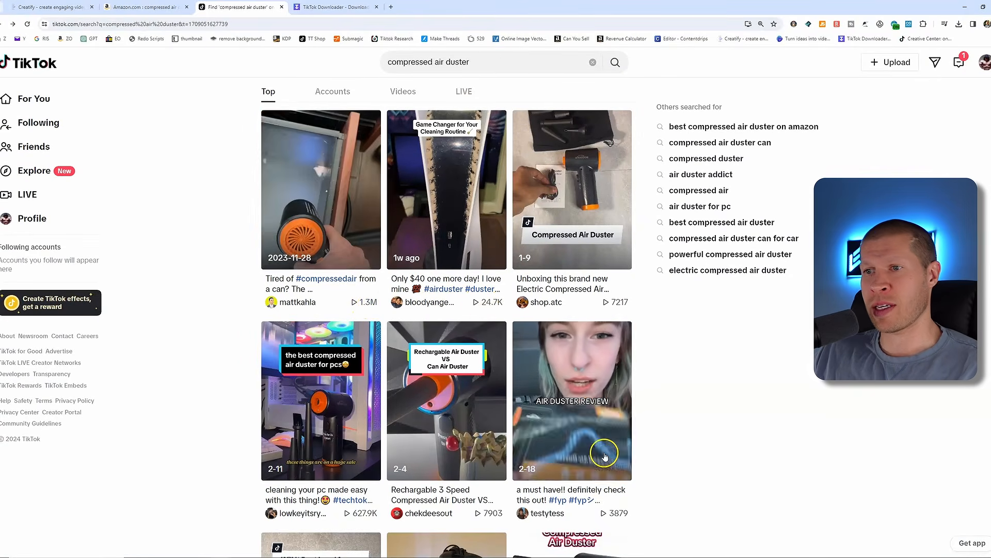
scroll(495, 315, "down", 2)
scroll(364, 435, "down", 10)
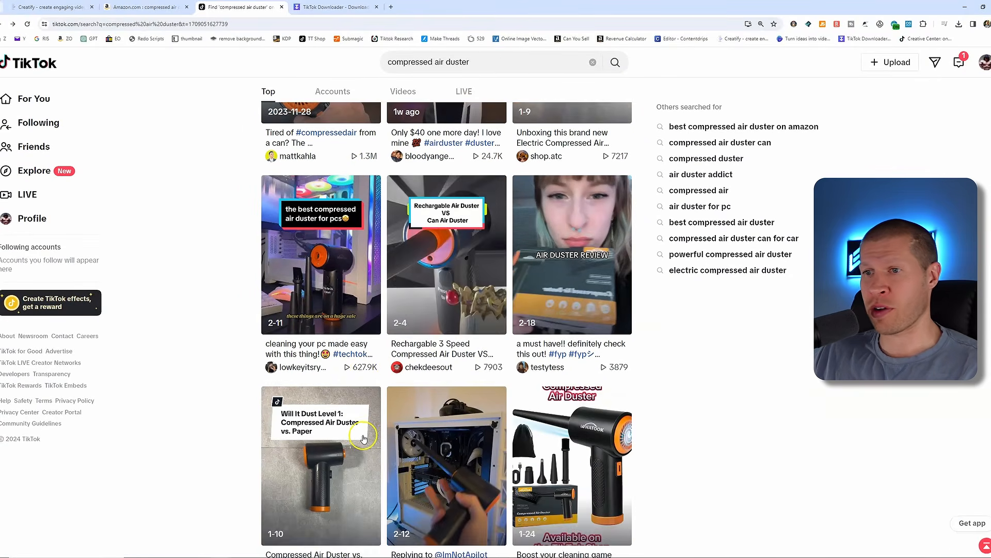
scroll(639, 415, "down", 6)
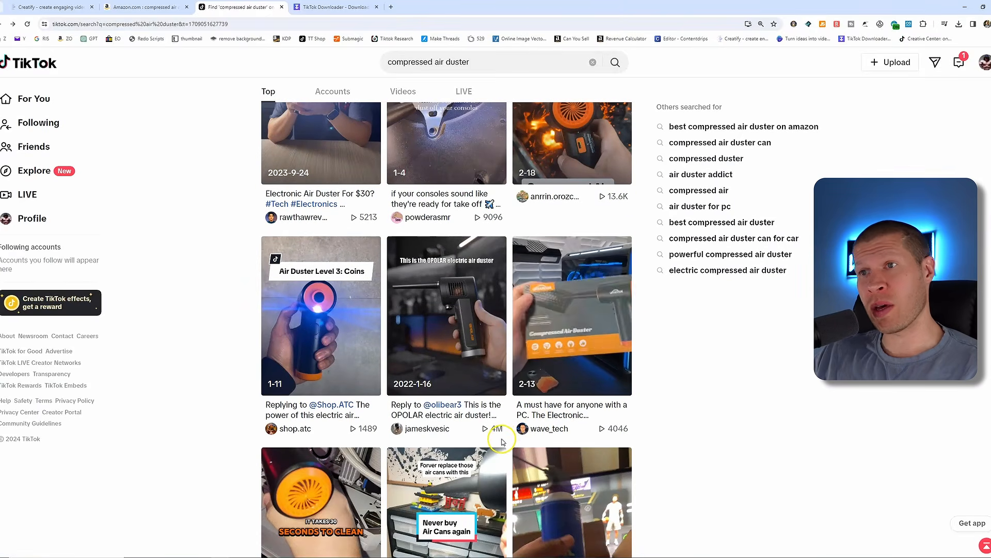
scroll(780, 315, "up", 3)
scroll(781, 320, "up", 7)
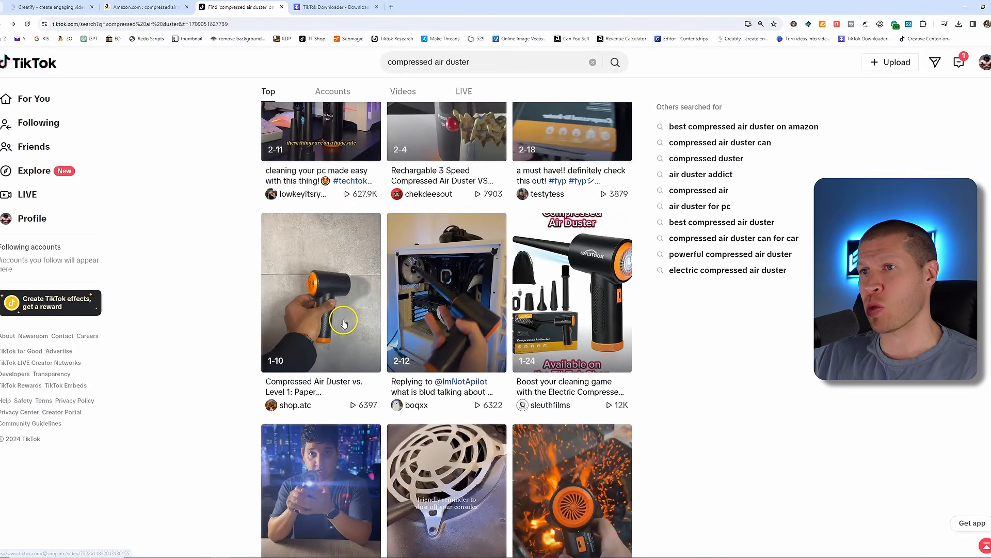
scroll(341, 320, "up", 2)
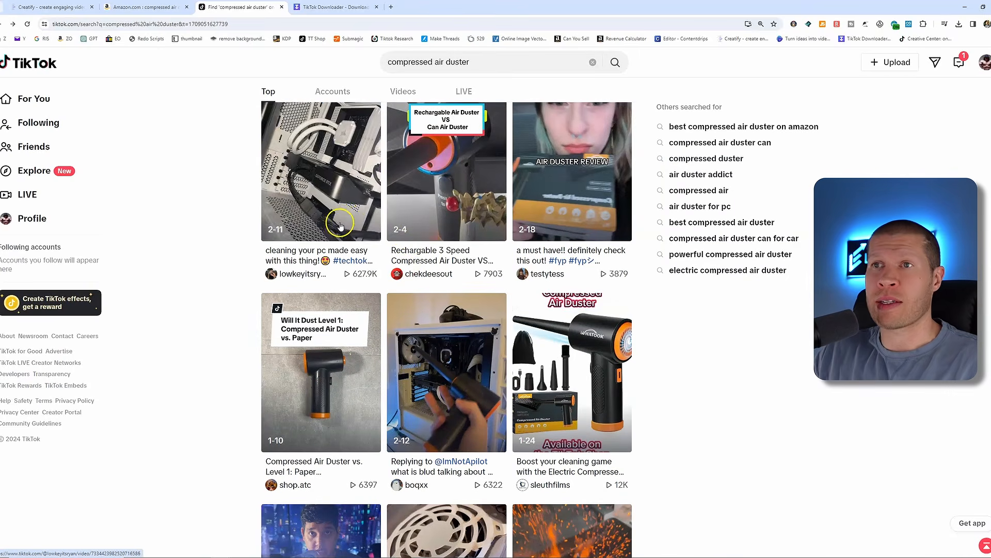
scroll(340, 228, "up", 2)
scroll(343, 217, "up", 4)
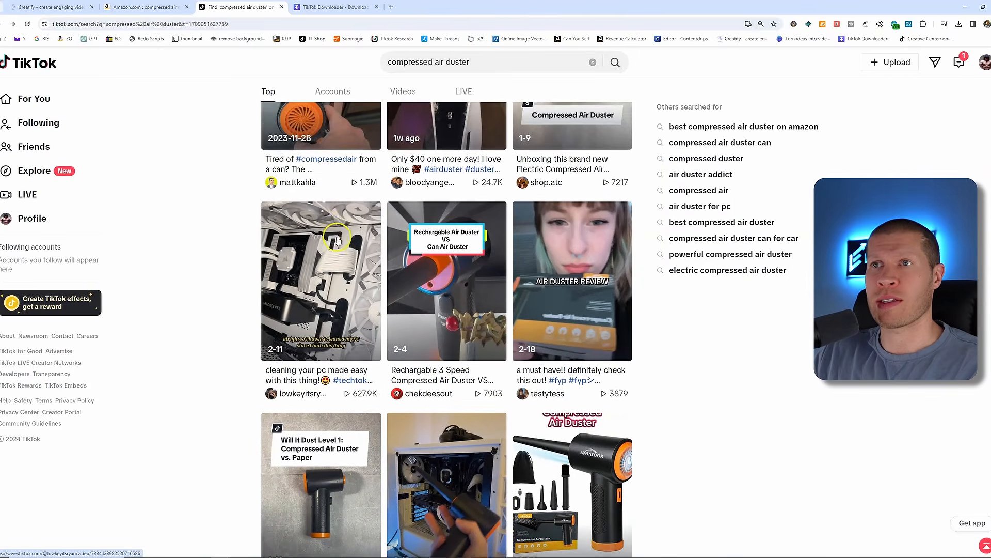
left_click(325, 191)
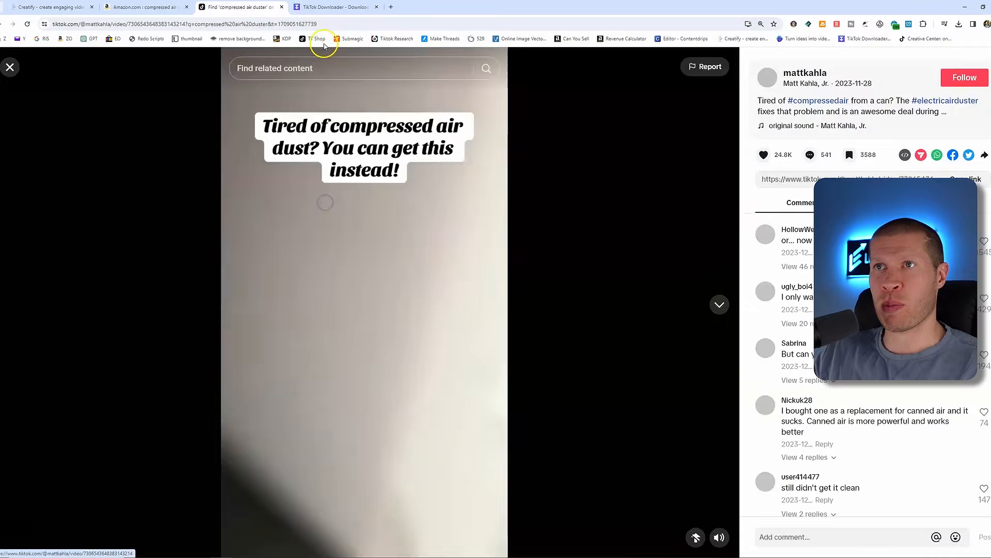
Paste the TikTok video link into SSSTIK and download it without watermark, closing the ad popup
left_click(306, 6)
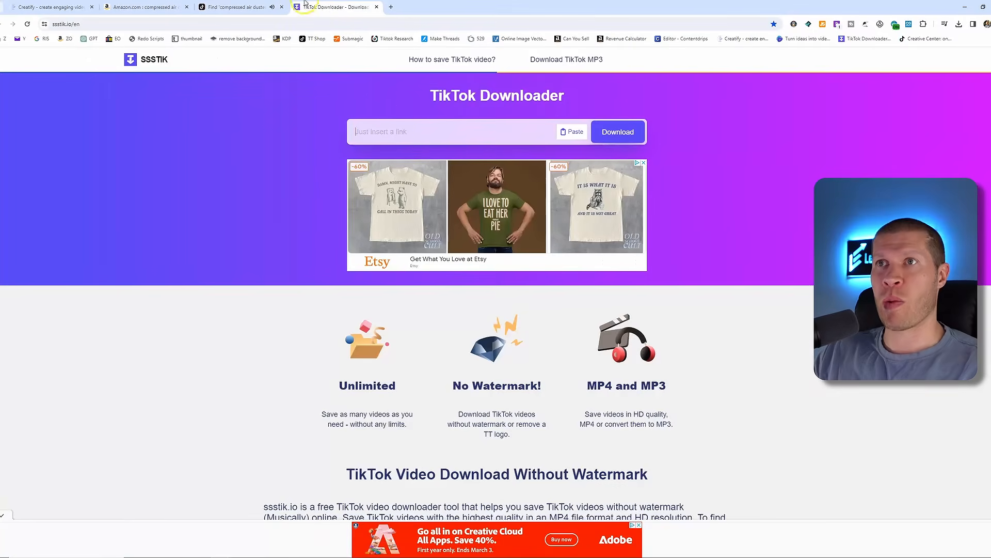
left_click(420, 137)
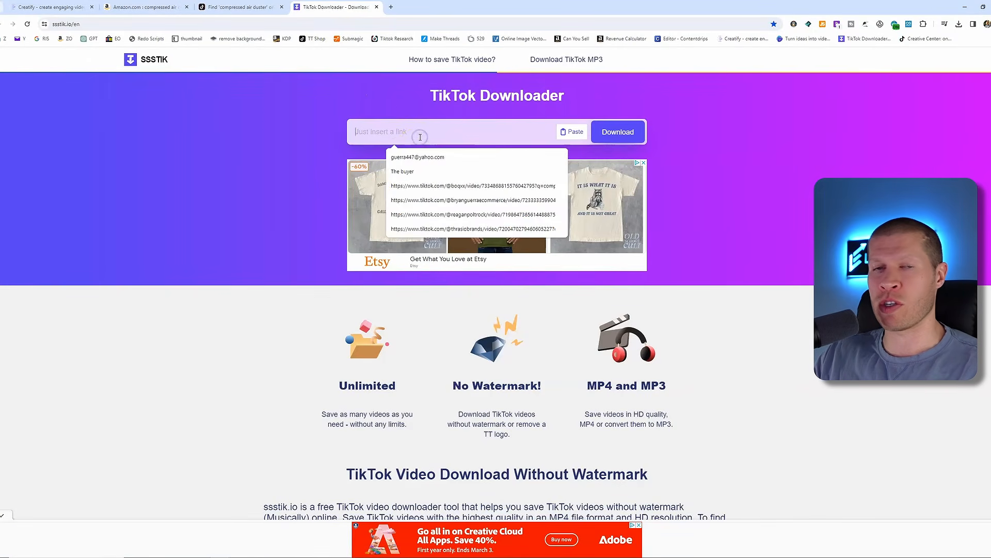
key("ctrl+v")
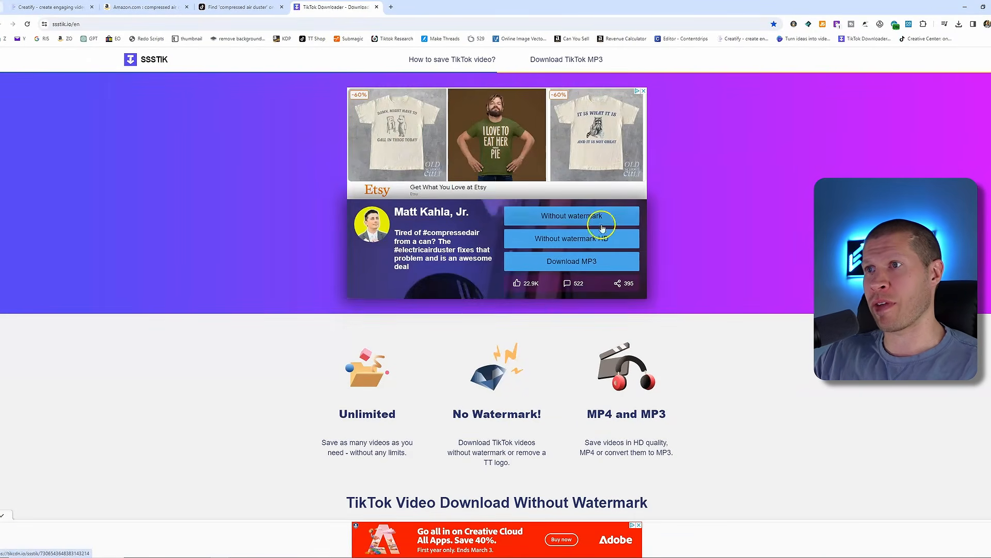
left_click(602, 228)
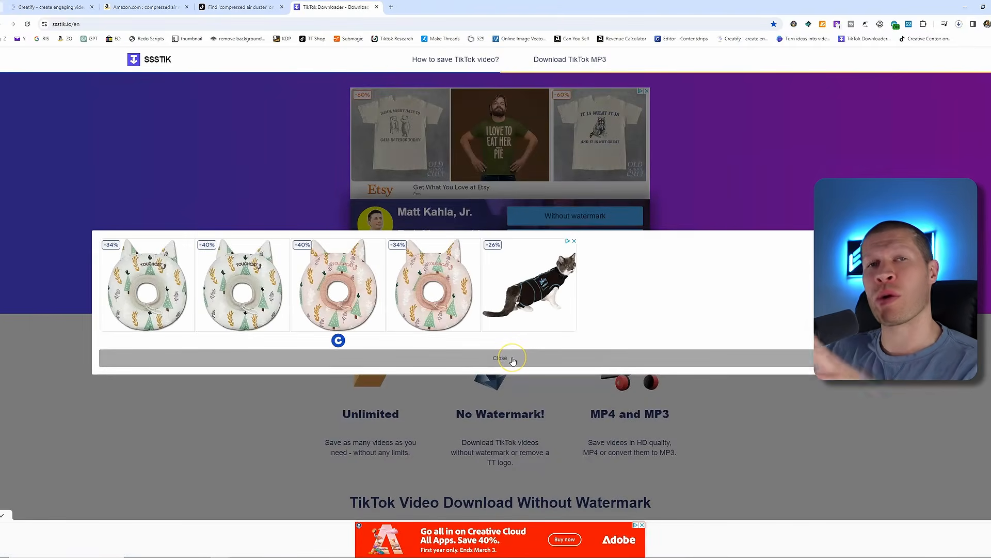
left_click(513, 360)
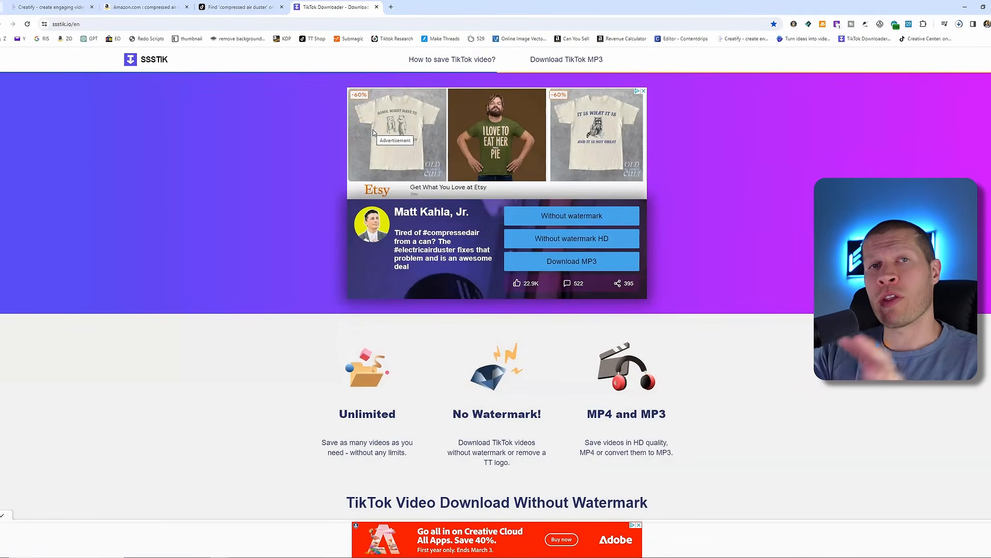
left_click(251, 8)
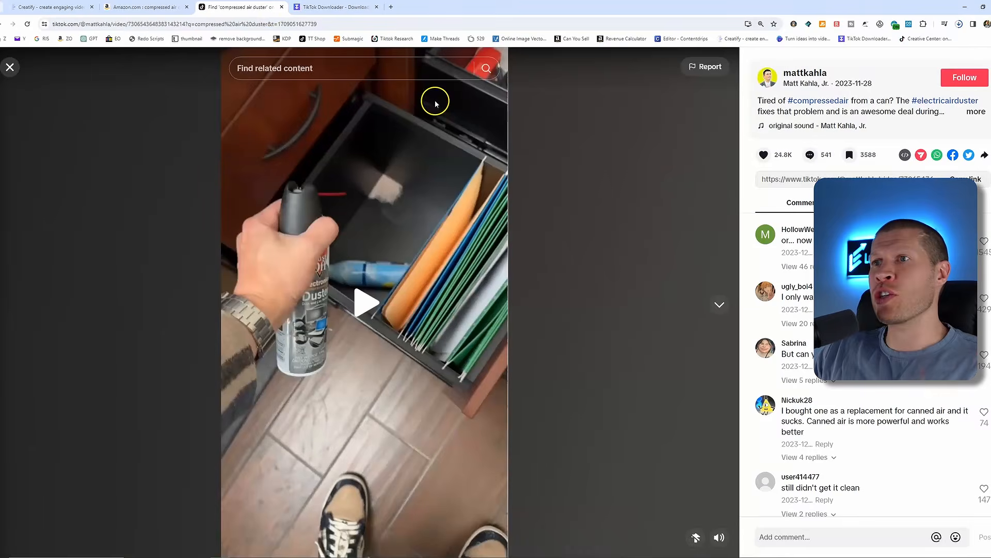
left_click(14, 70)
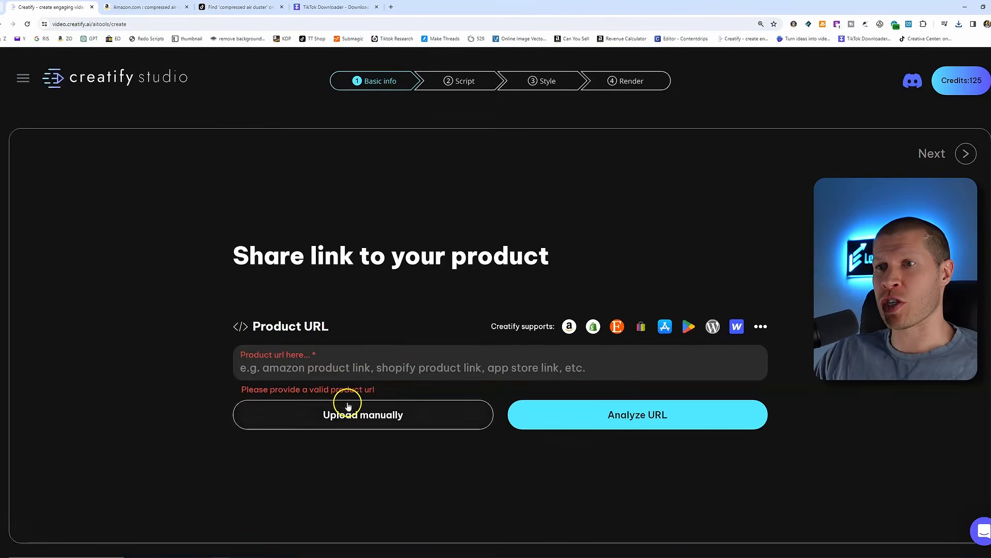
left_click(347, 412)
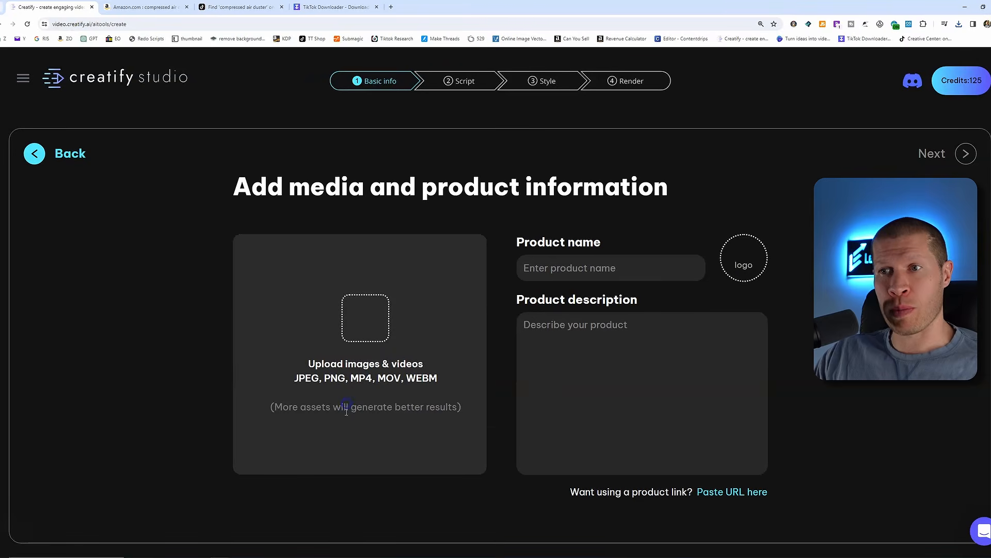
left_click(356, 329)
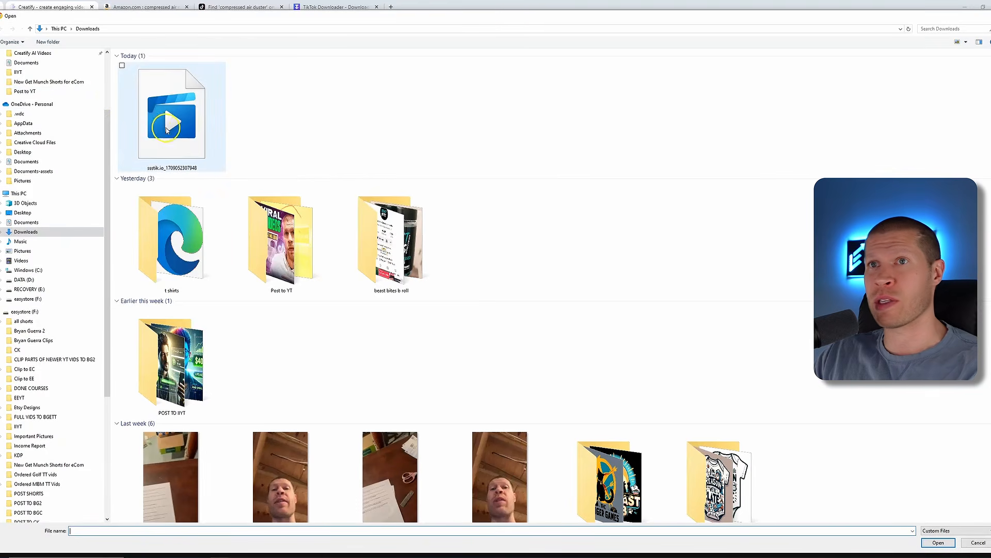
left_click(987, 11)
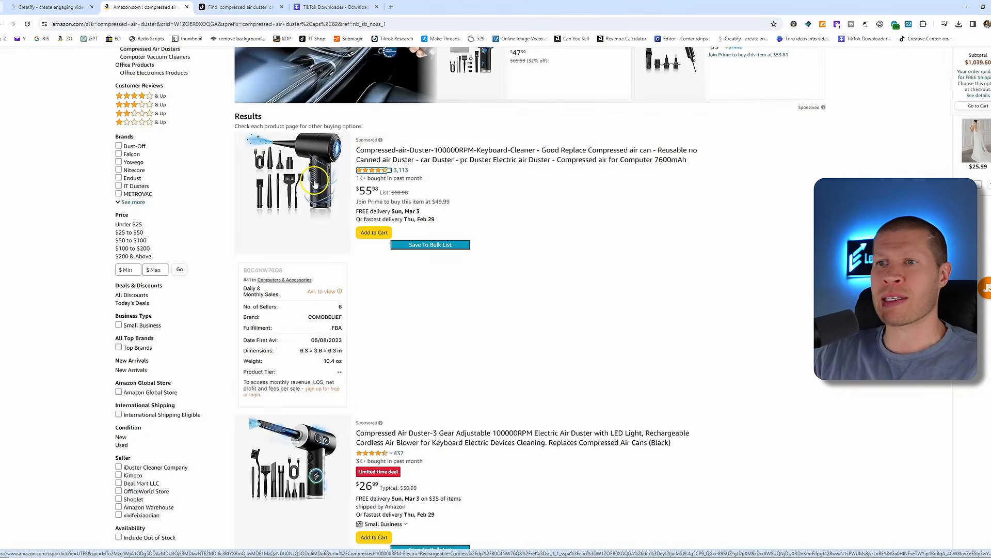
Open the first sponsored compressed air duster product page and preview its product video
left_click(315, 183)
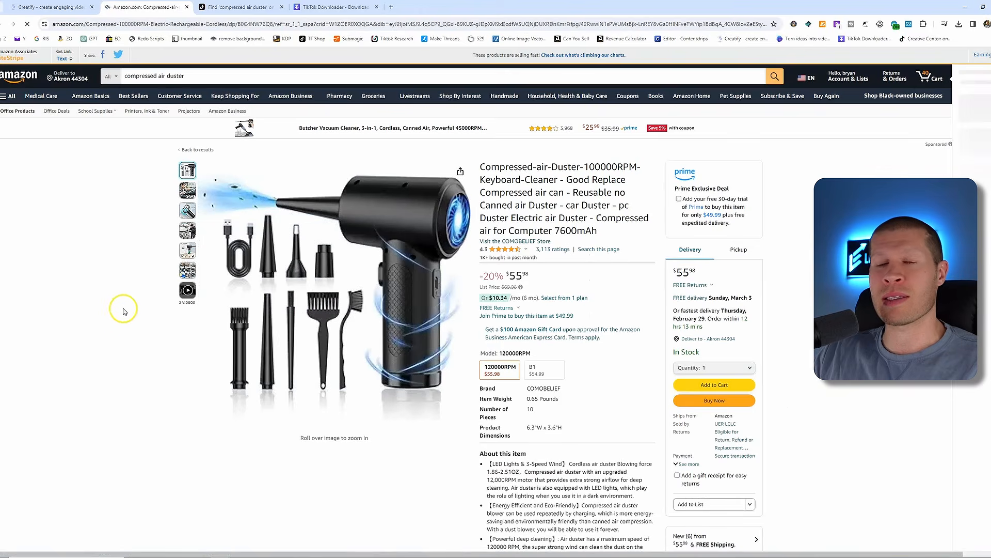
mouse_move(188, 292)
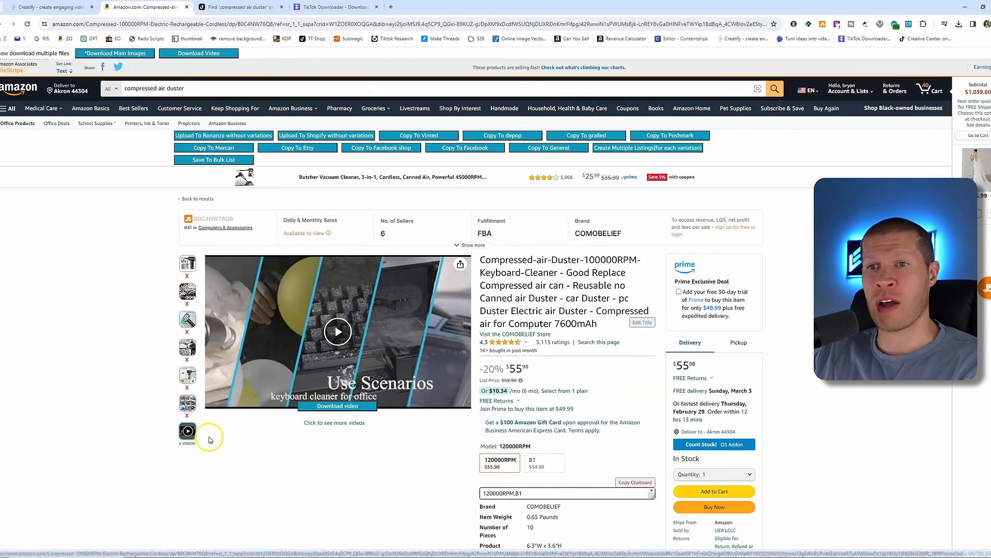
left_click(201, 415)
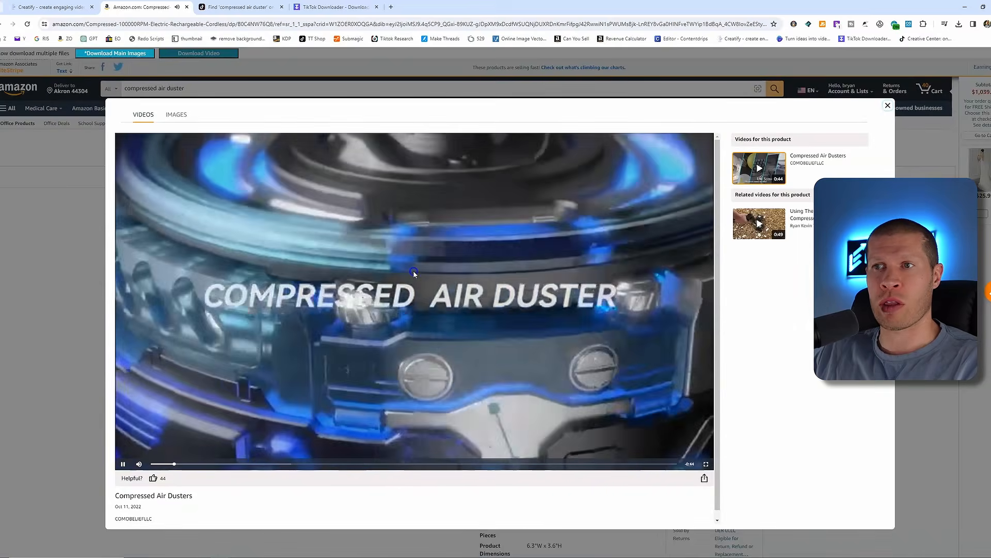
left_click(414, 272)
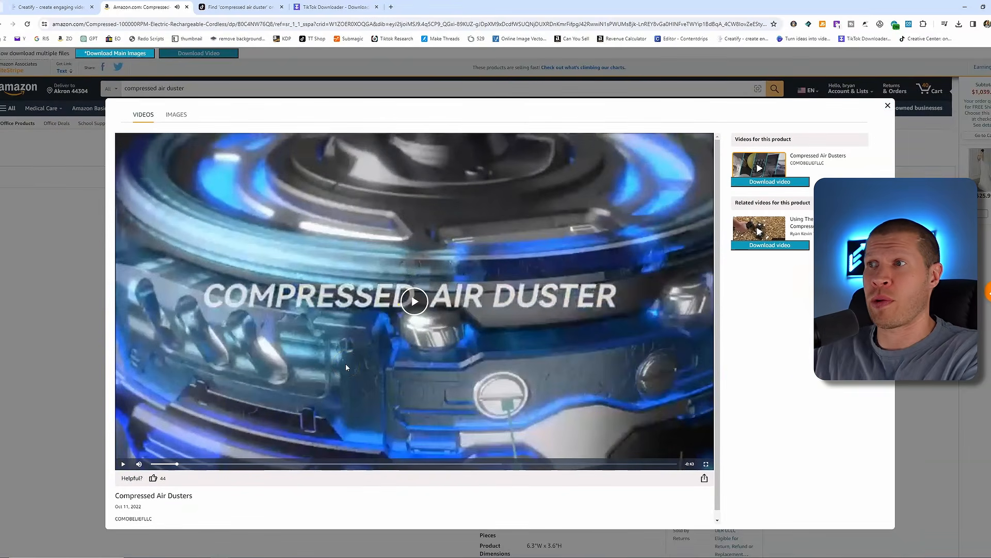
left_click(888, 106)
Copy the Amazon product page URL, return to the product URL form, paste it and analyze it
left_click(233, 25)
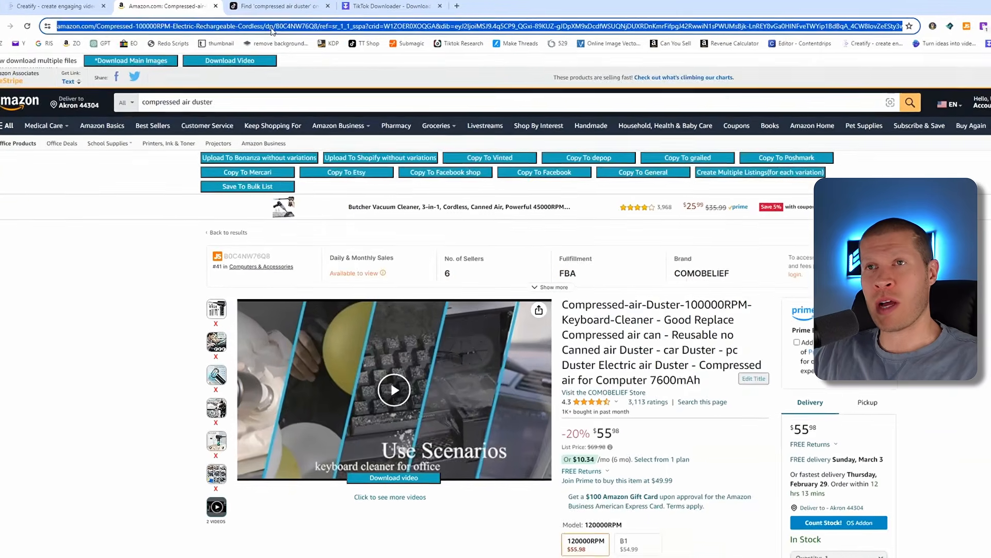
left_click(98, 7)
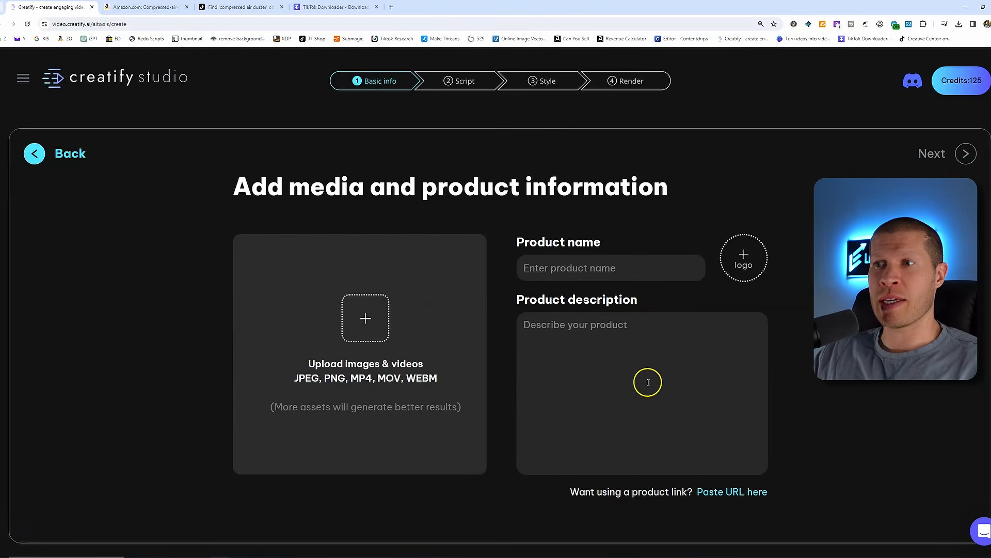
left_click(33, 150)
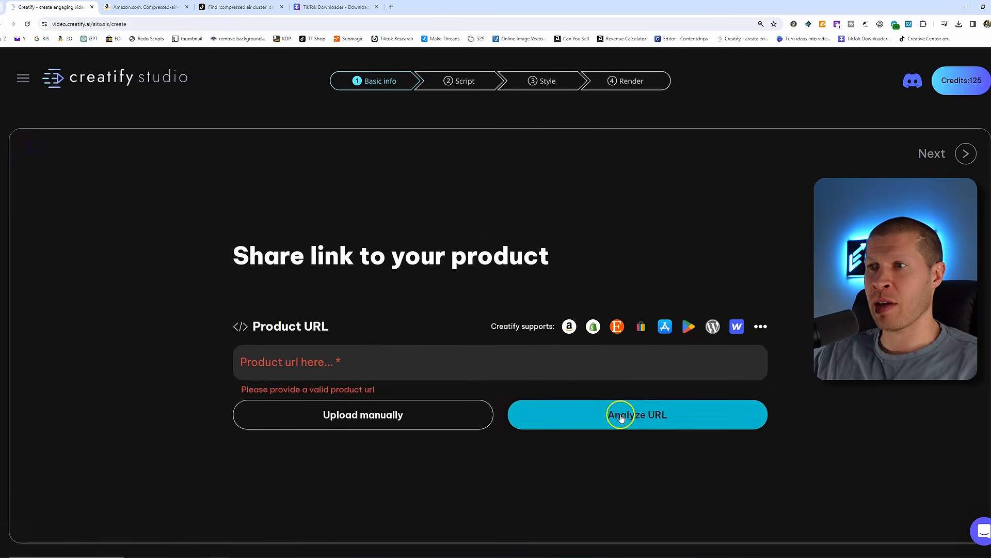
left_click(573, 354)
key("ctrl+v")
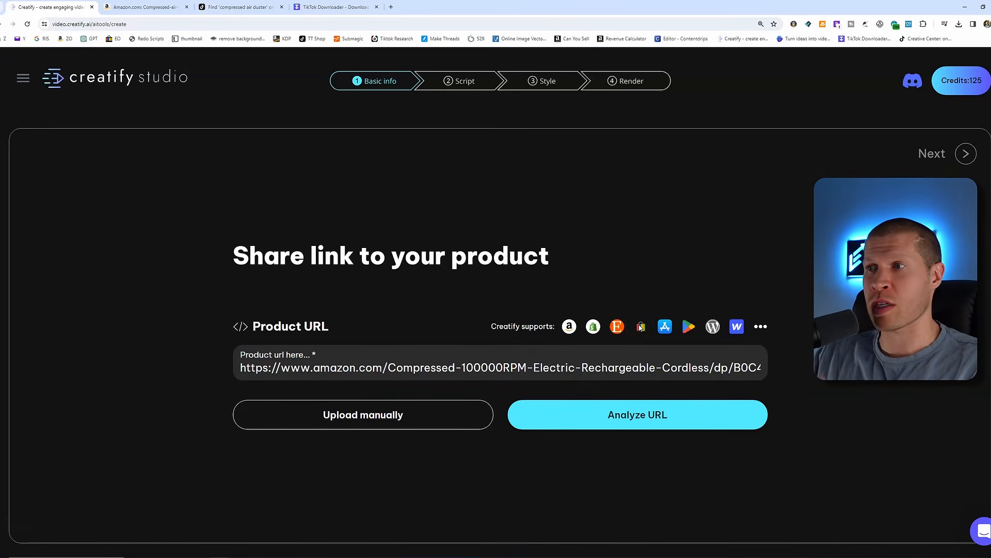
left_click(635, 413)
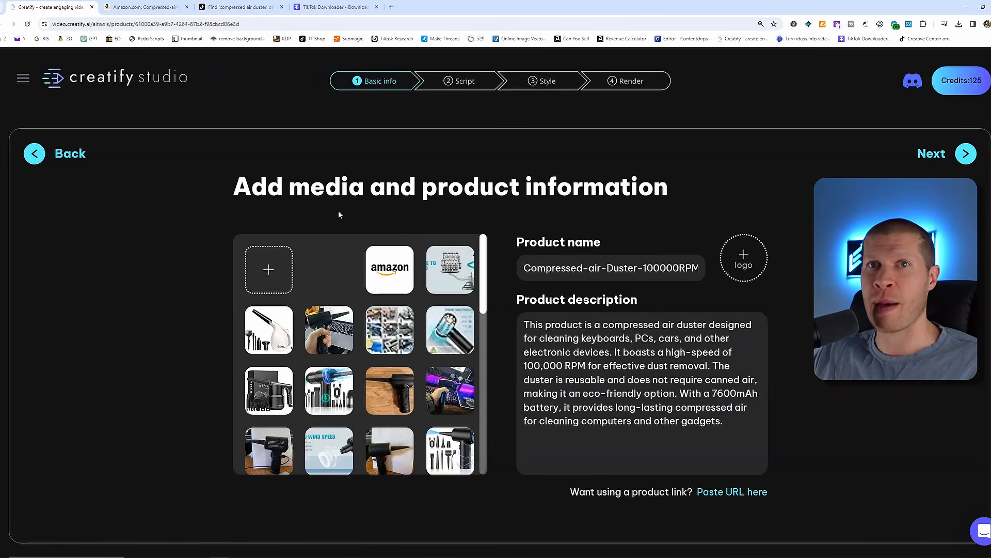
Scroll through the media imported from the product page
scroll(343, 320, "down", 3)
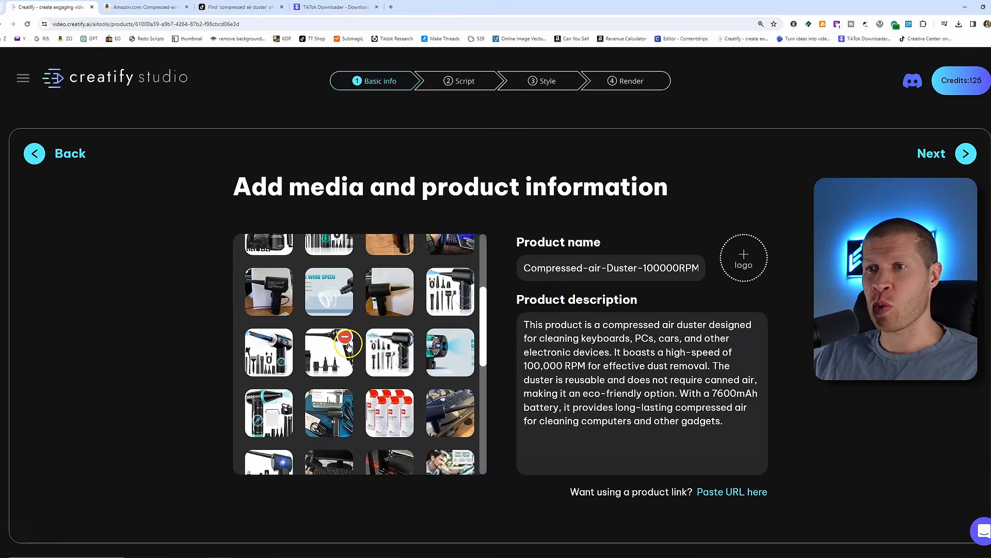
scroll(347, 347, "down", 2)
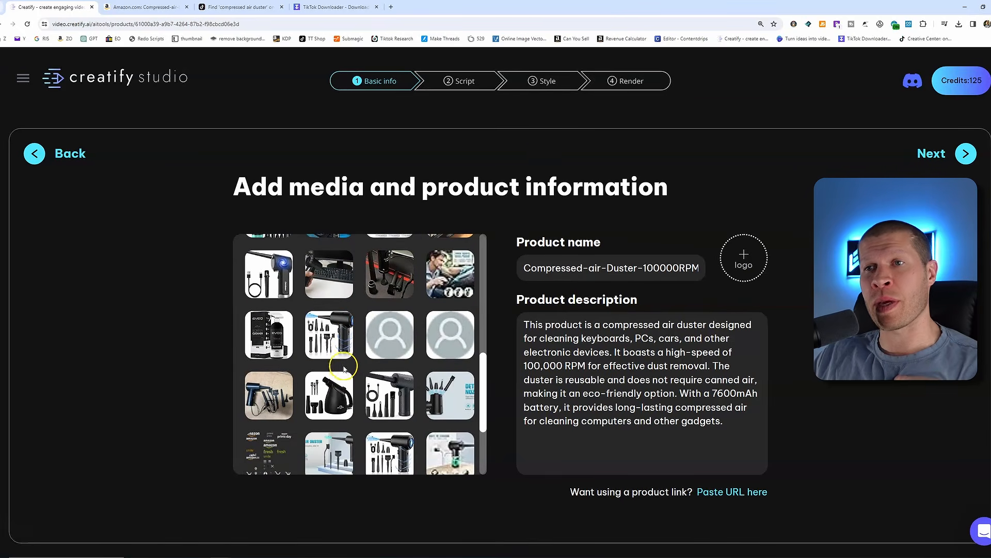
scroll(344, 364, "down", 2)
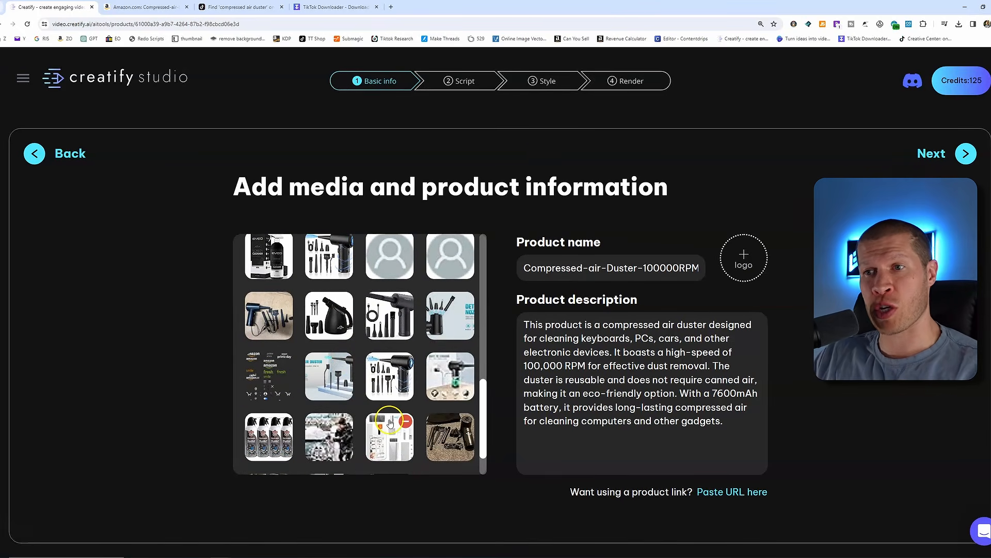
scroll(382, 403, "up", 3)
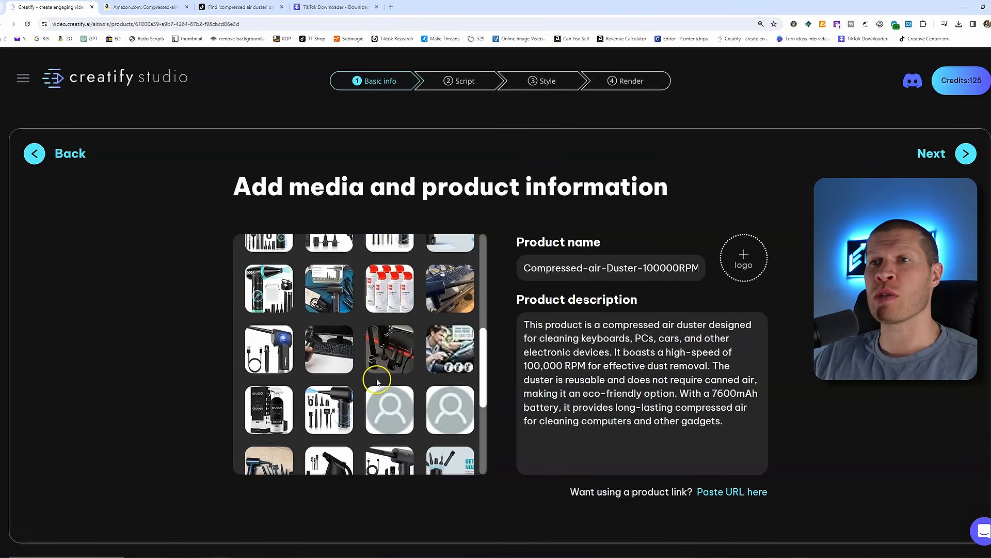
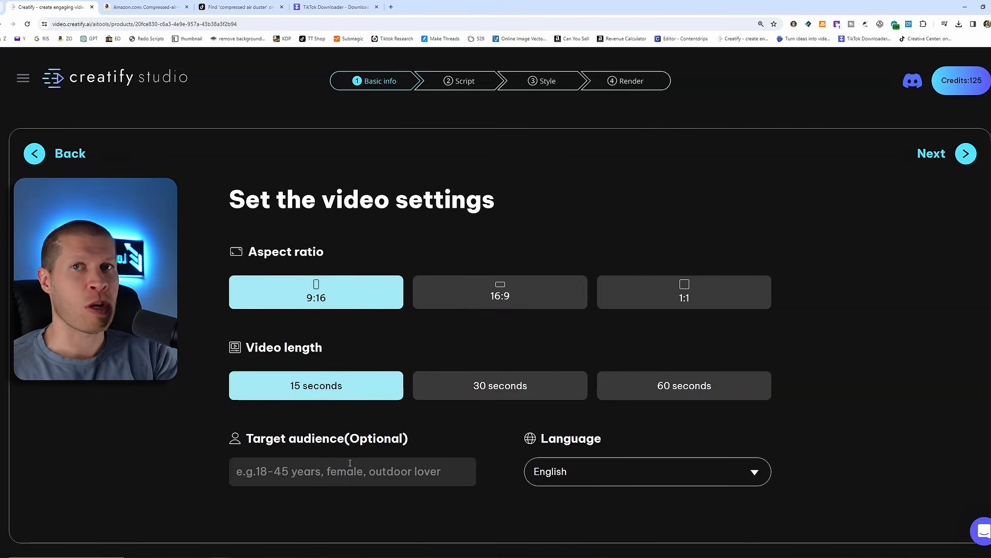
Keep the 9:16, 15-second video settings, continue to script selection, and stay on the AI Script options
left_click(948, 154)
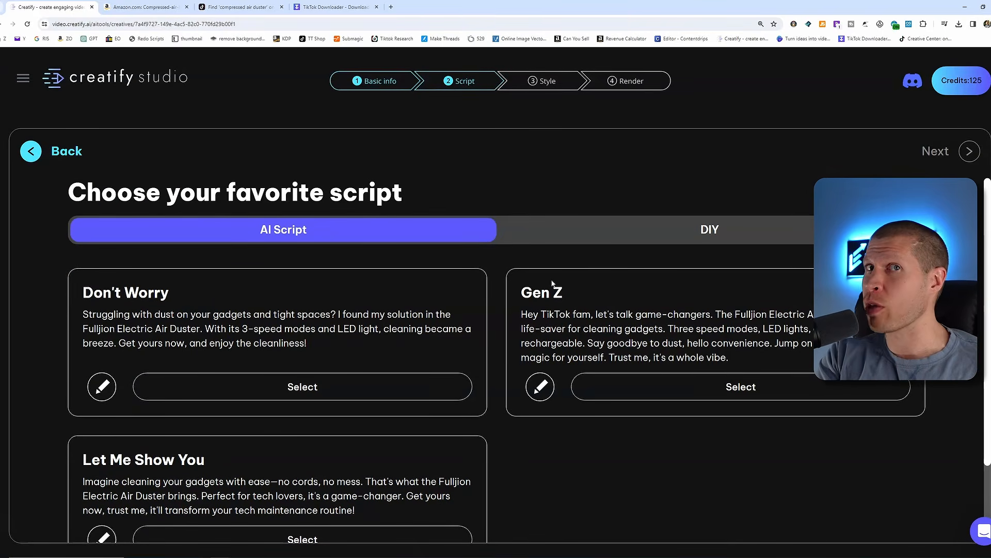
scroll(411, 269, "down", 1)
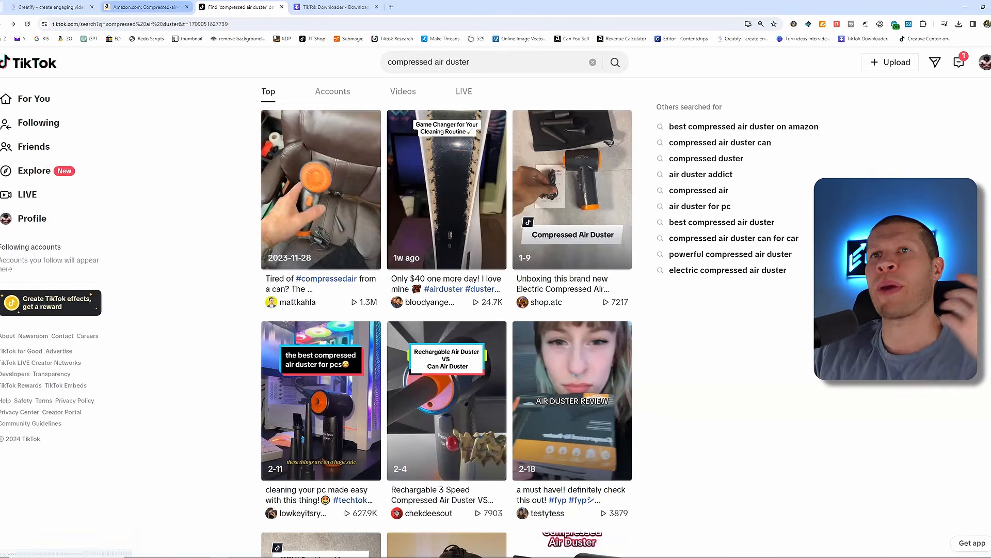
left_click(57, 6)
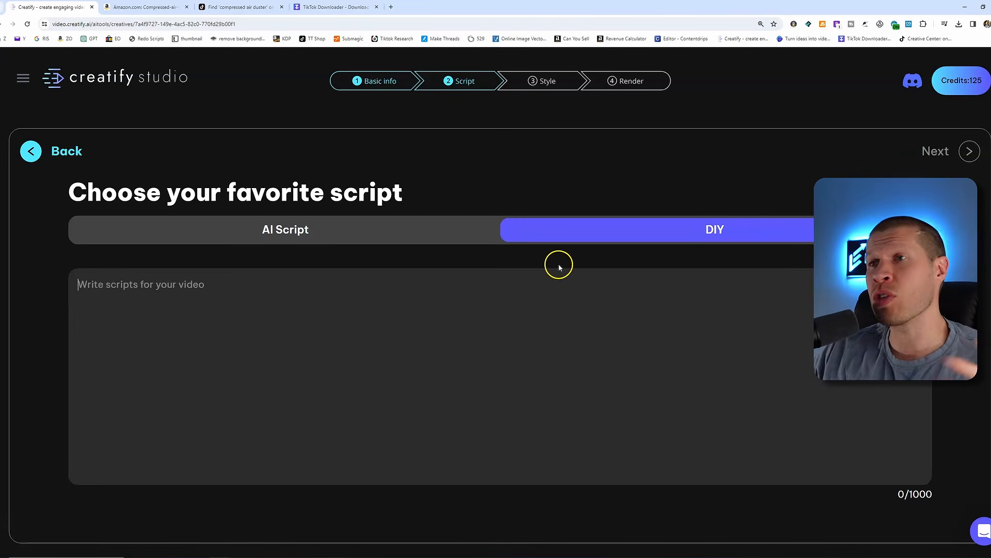
left_click(405, 234)
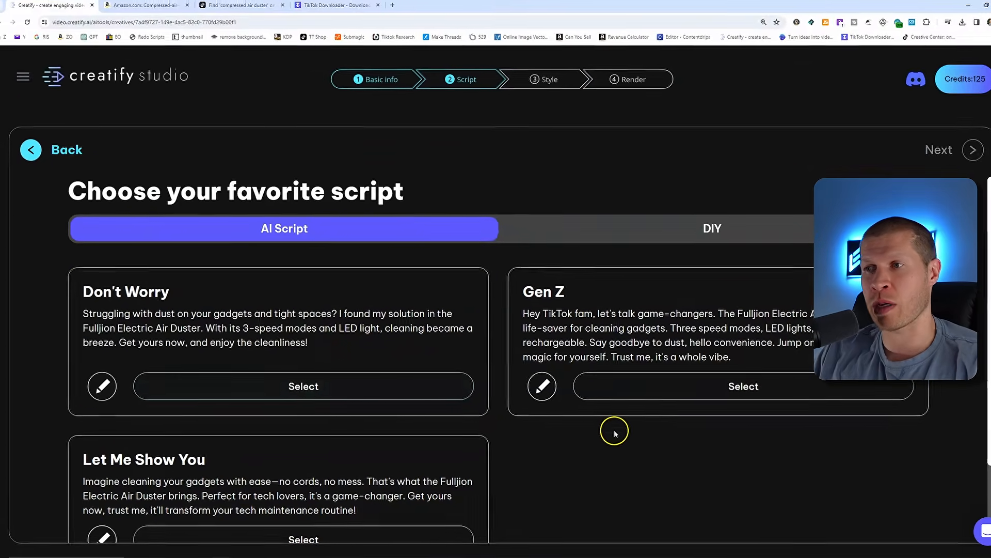
Generate more AI script options
scroll(615, 433, "down", 2)
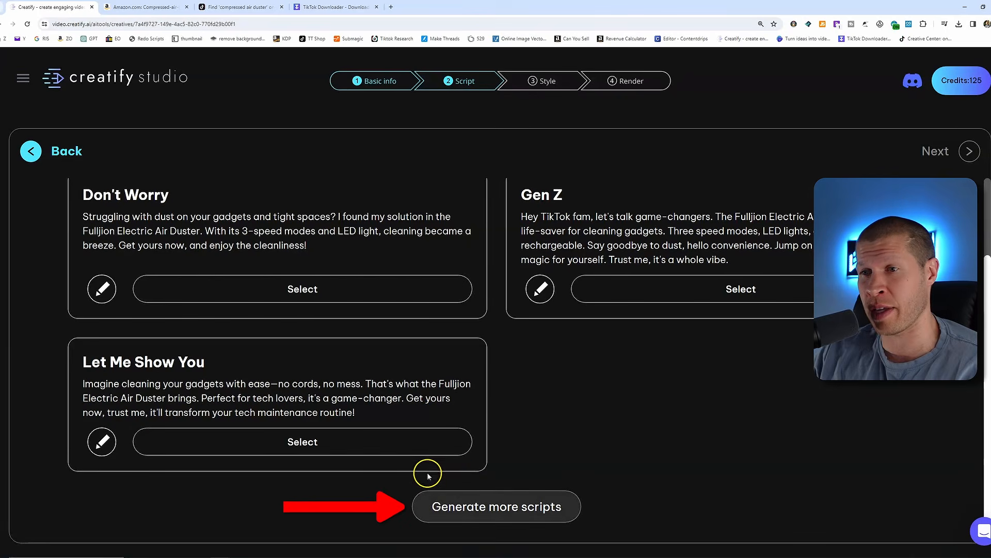
left_click(468, 500)
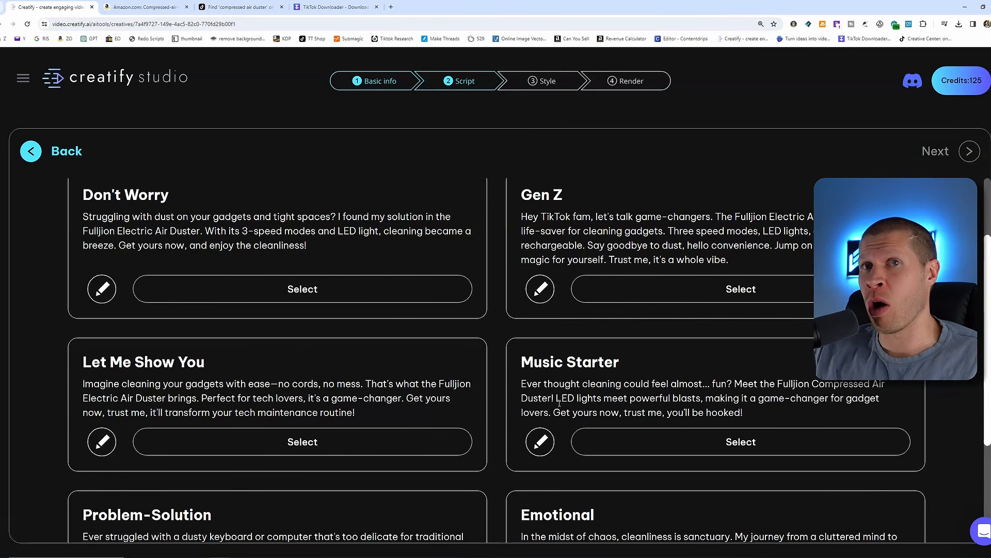
Edit the Problem-Solution script, replacing 'Meet the Fulljion' with 'Enter the Compressed'
scroll(649, 449, "down", 2)
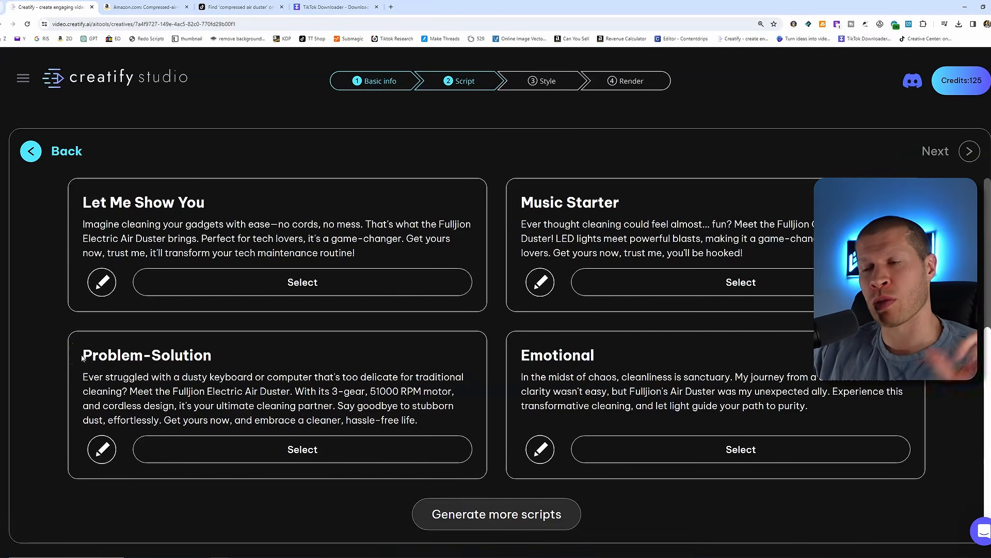
scroll(215, 325, "up", 2)
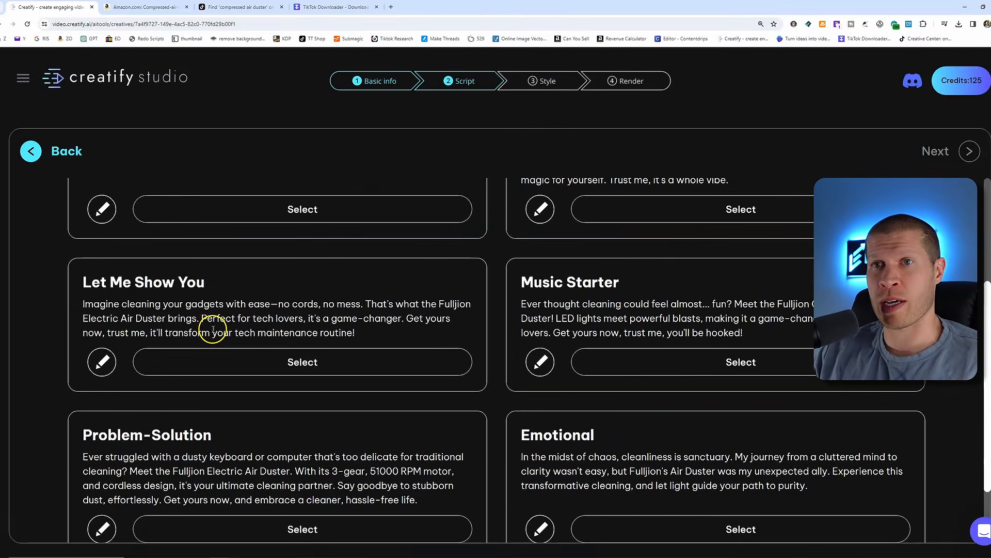
scroll(212, 327, "down", 2)
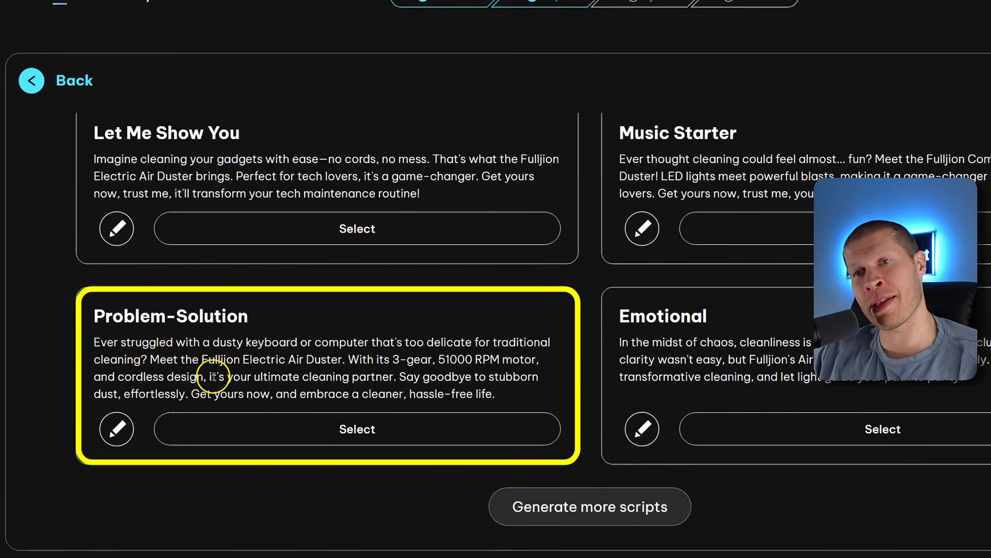
left_click(118, 428)
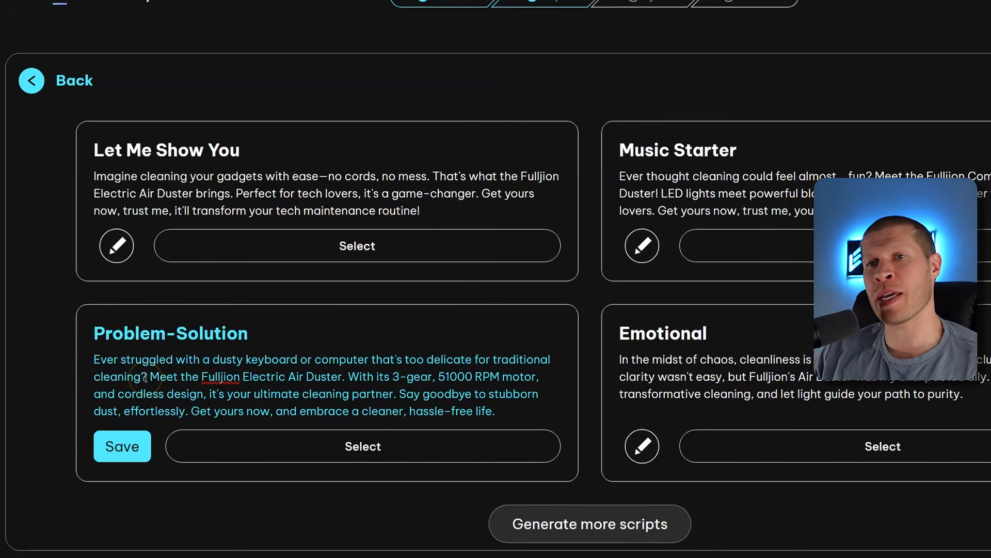
left_click_drag(150, 376, 208, 371)
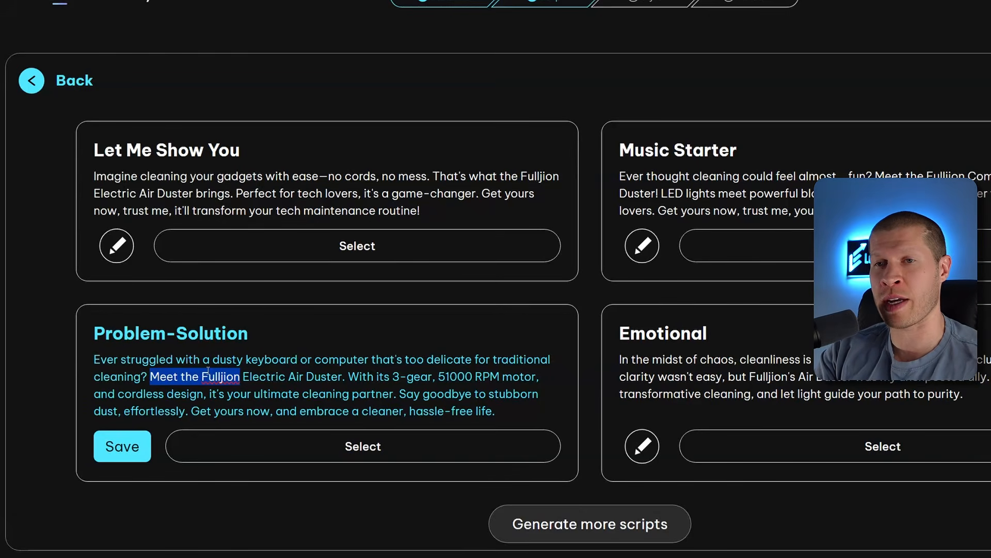
type("Enter the Compres")
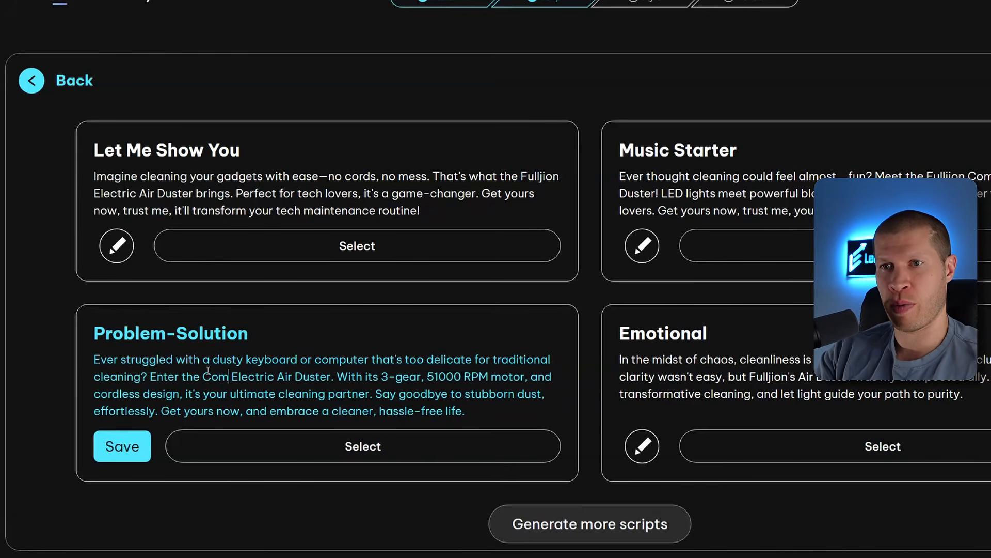
type("sed")
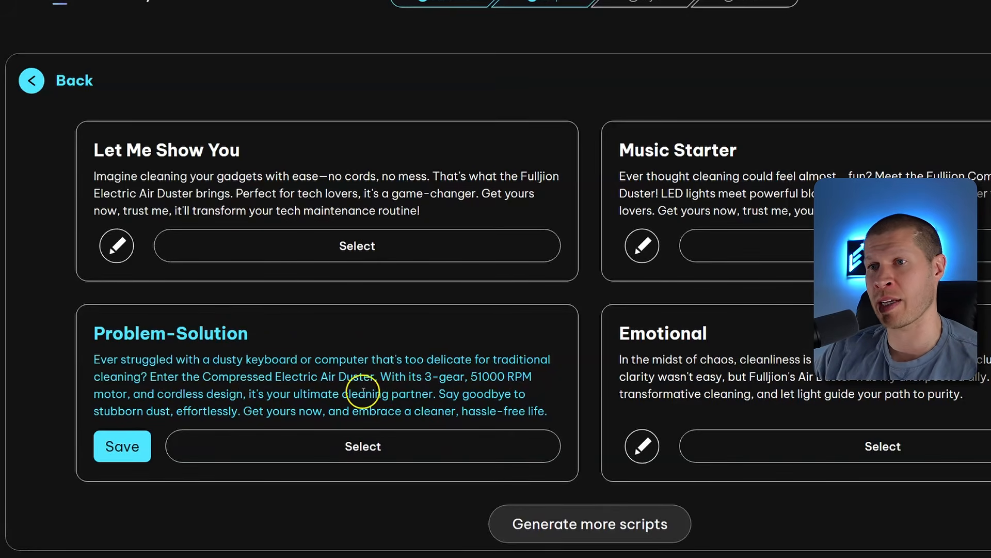
Delete the script's closing two sentences and select the edited Problem-Solution script
left_click_drag(434, 393, 548, 411)
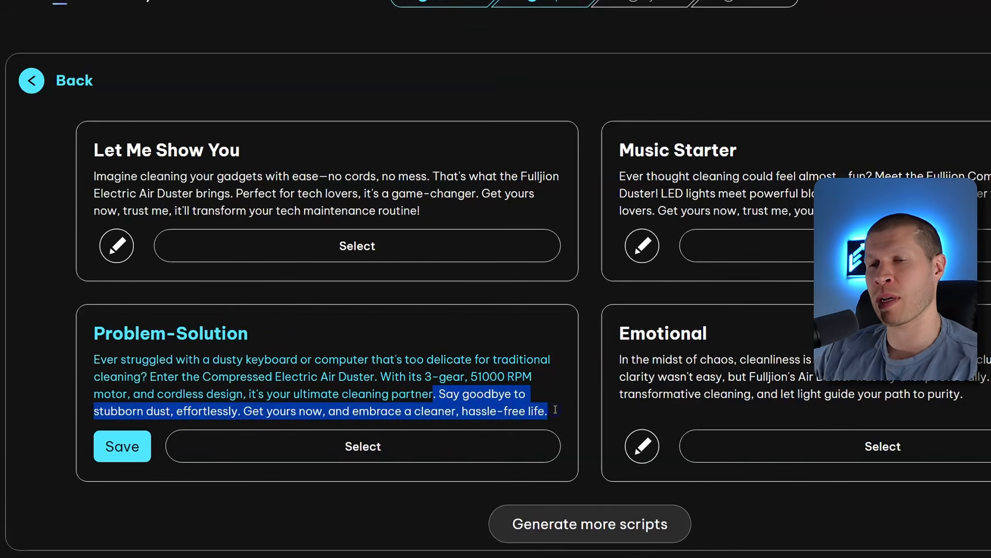
key("BackSpace")
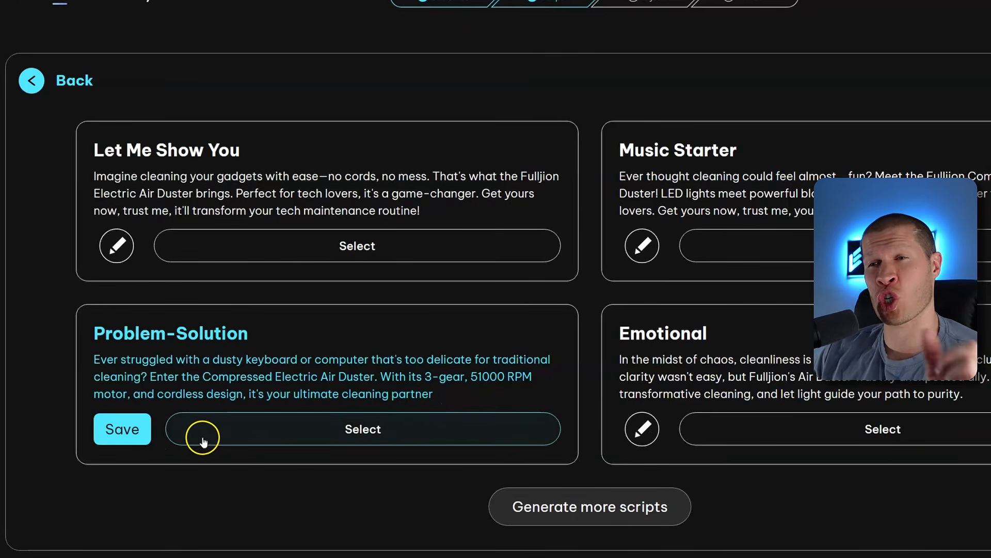
left_click(361, 430)
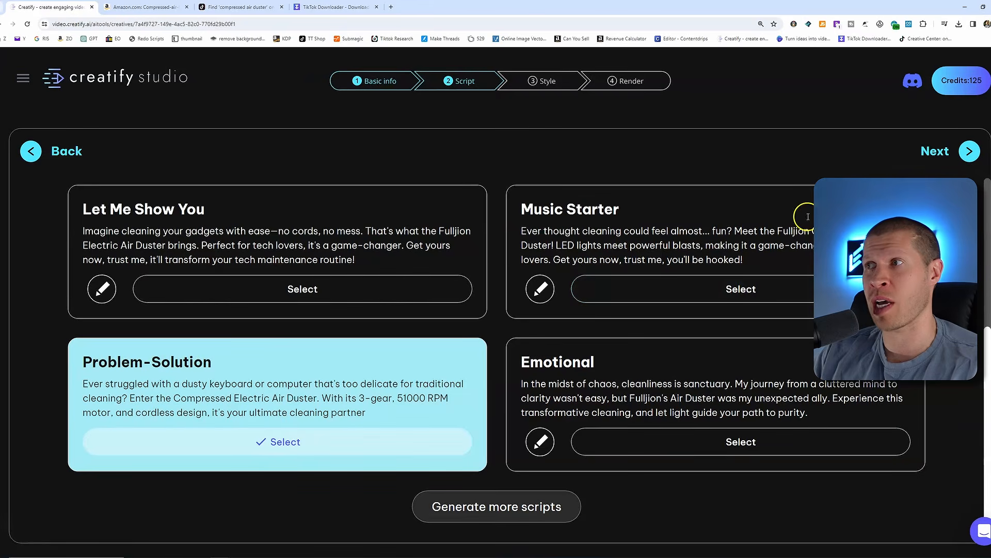
Continue to the style step, preview the Green Screen Effect style, and settle on the Product visual style
left_click(926, 160)
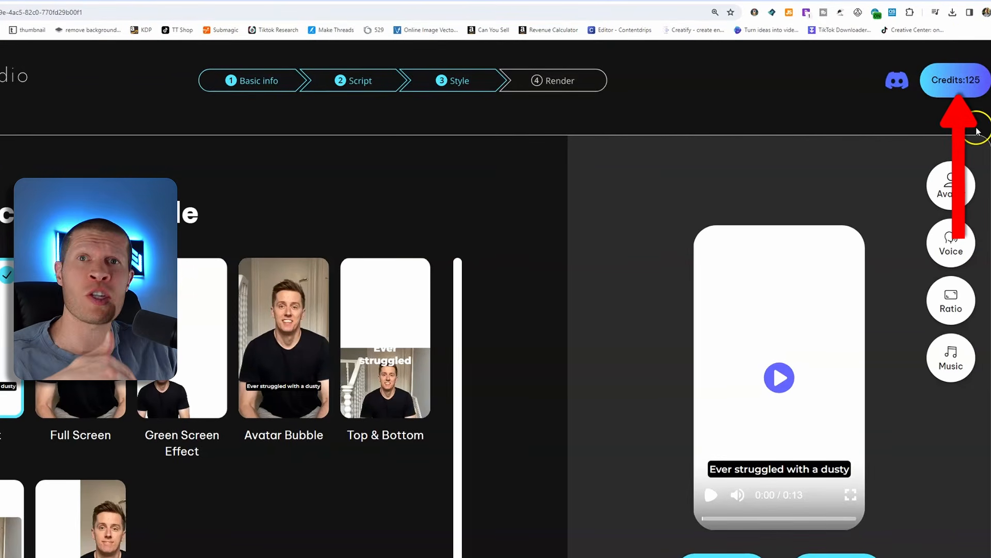
mouse_move(846, 353)
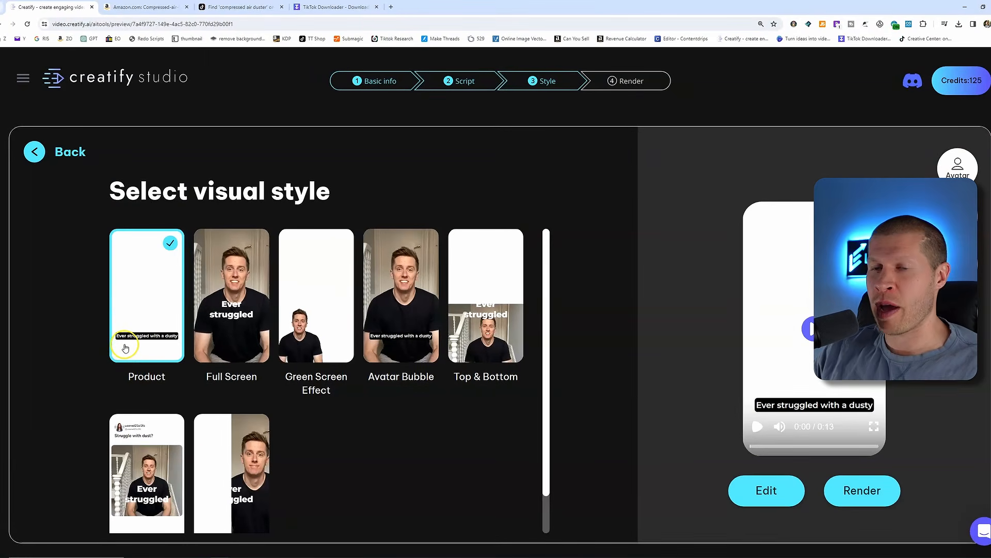
left_click(316, 348)
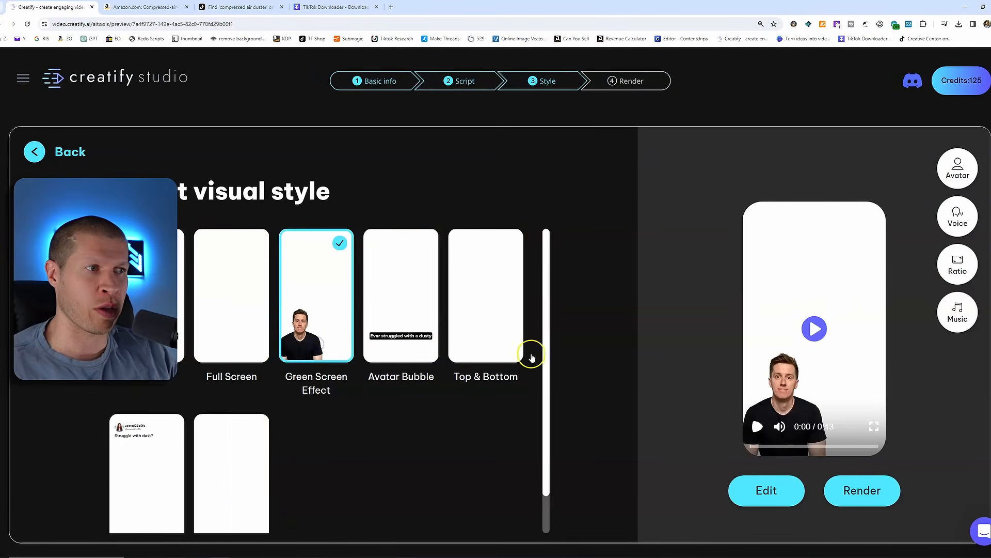
left_click(809, 338)
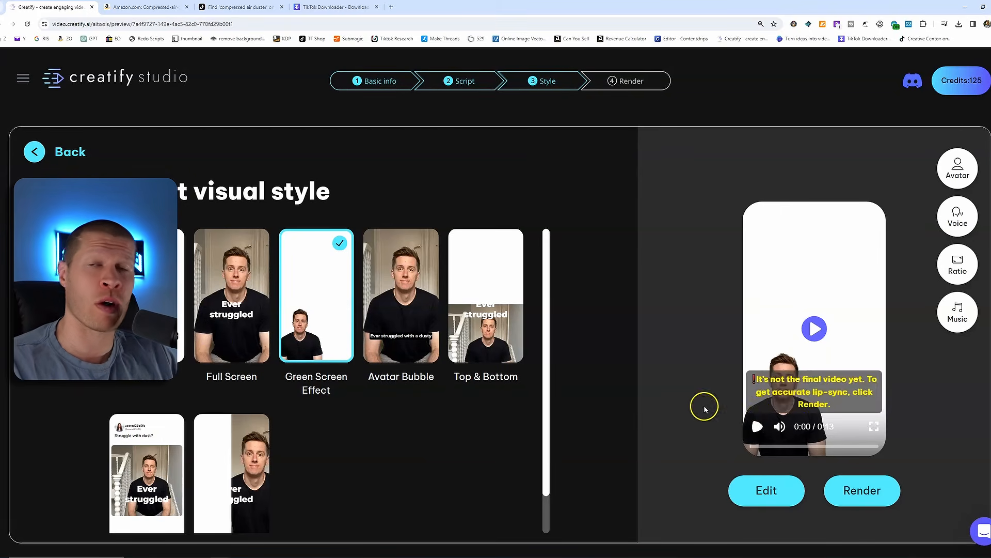
left_click(144, 305)
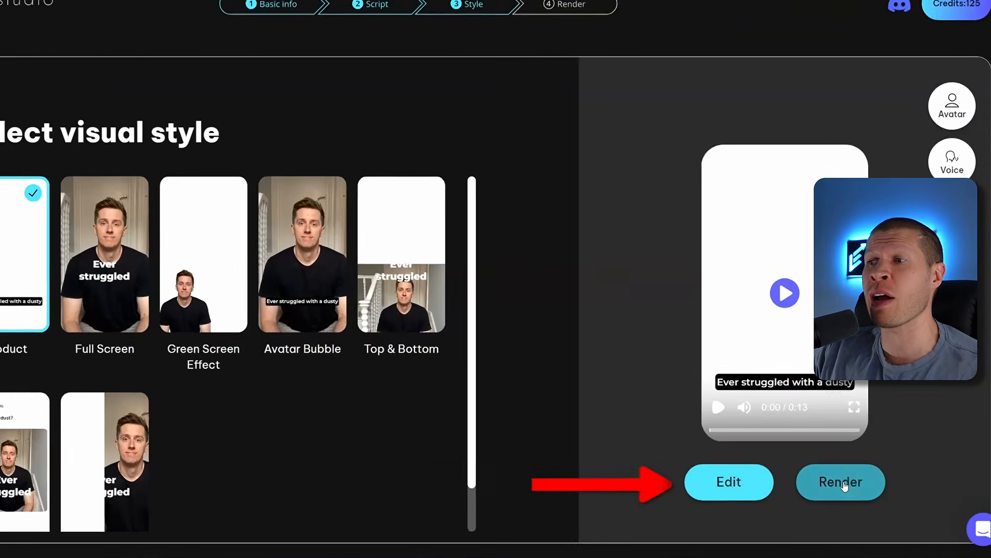
Open the video in the editor and mute the music track
left_click(730, 482)
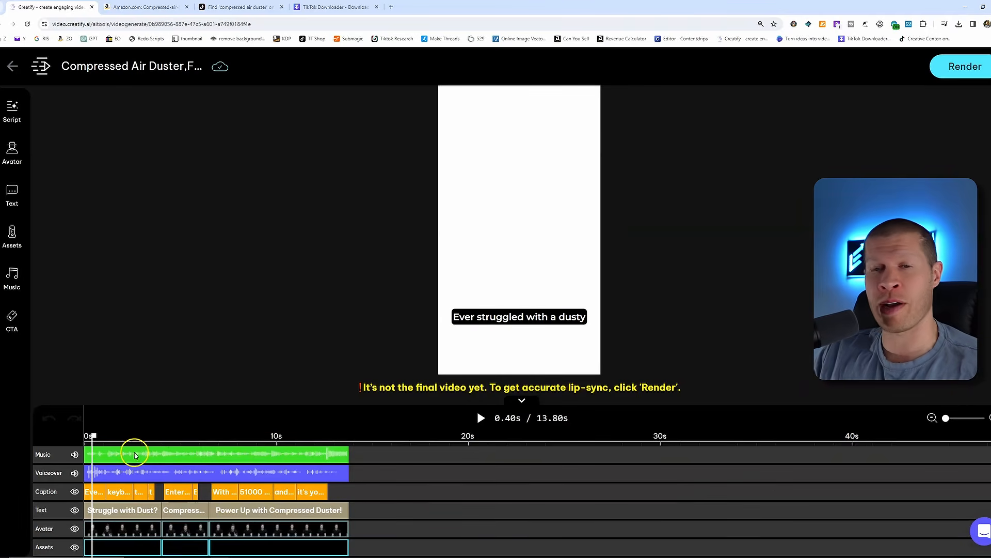
left_click(75, 455)
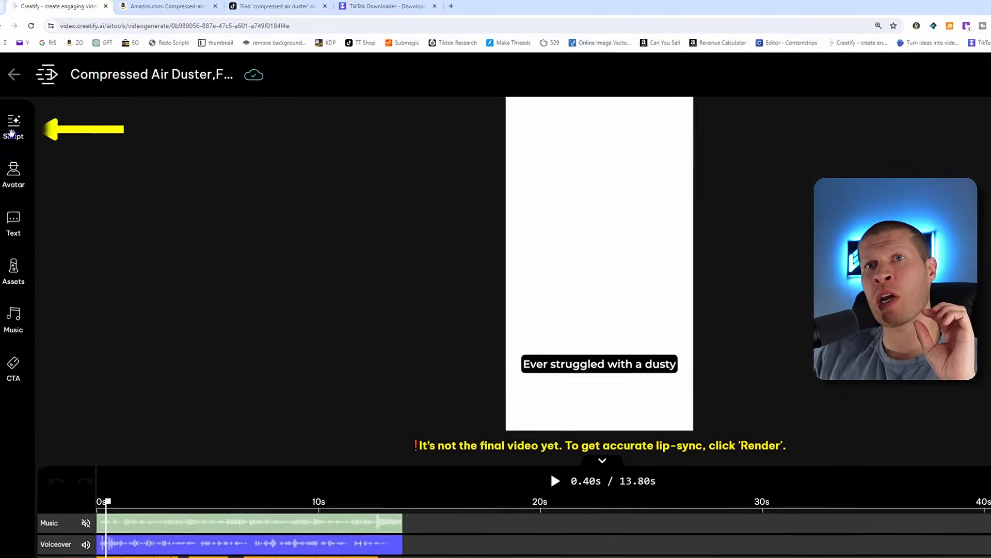
In the script editor, set the caption style to the red uppercase SUBTITLE preset
left_click(12, 110)
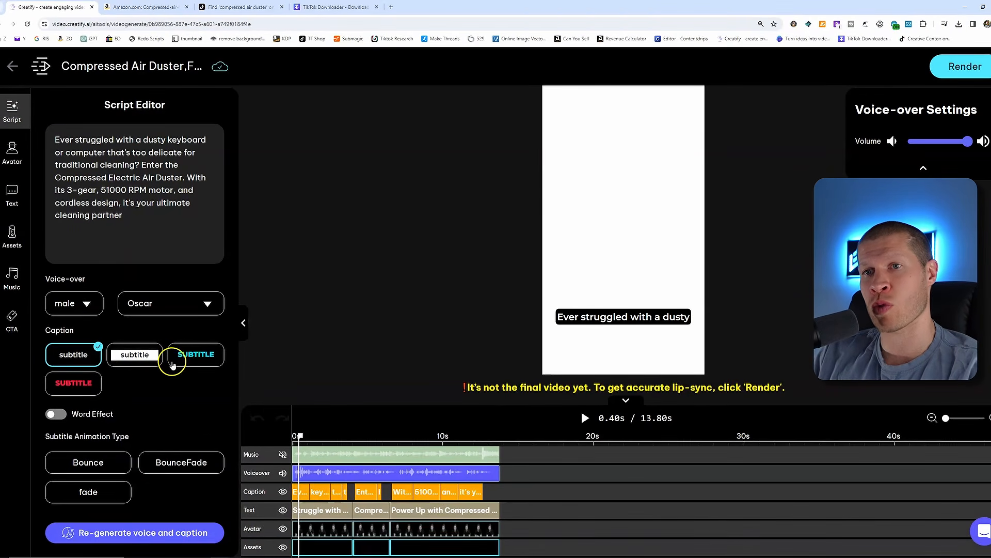
left_click(178, 356)
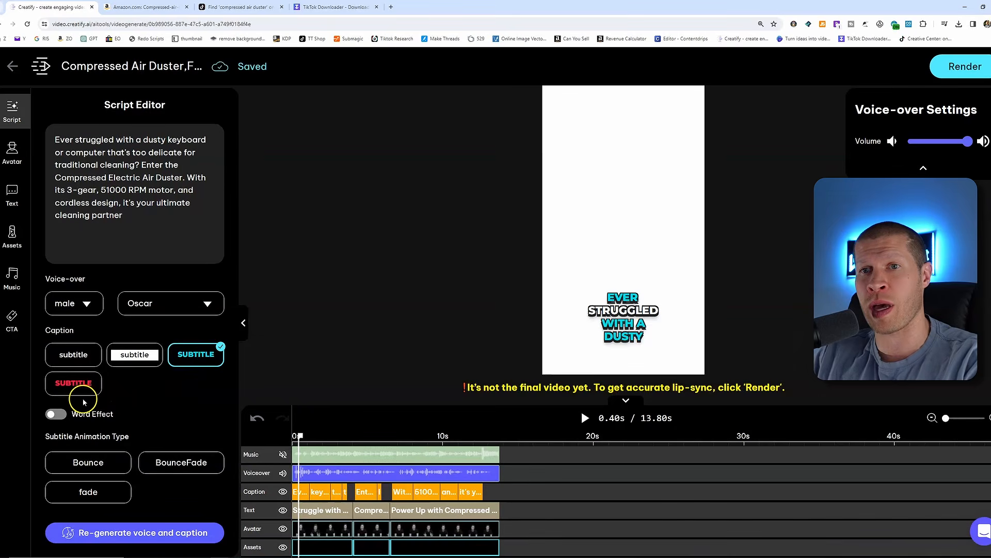
left_click(78, 387)
left_click(178, 355)
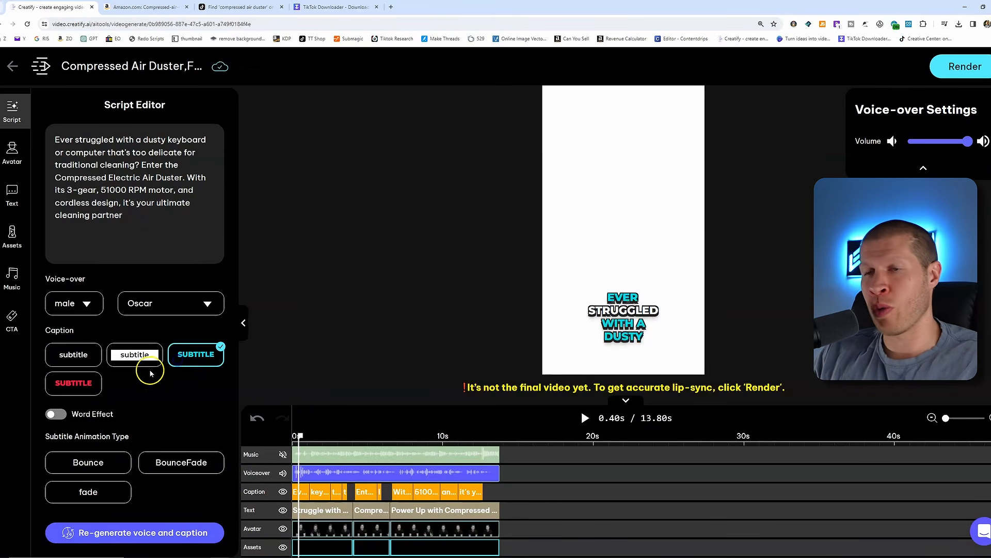
left_click(91, 386)
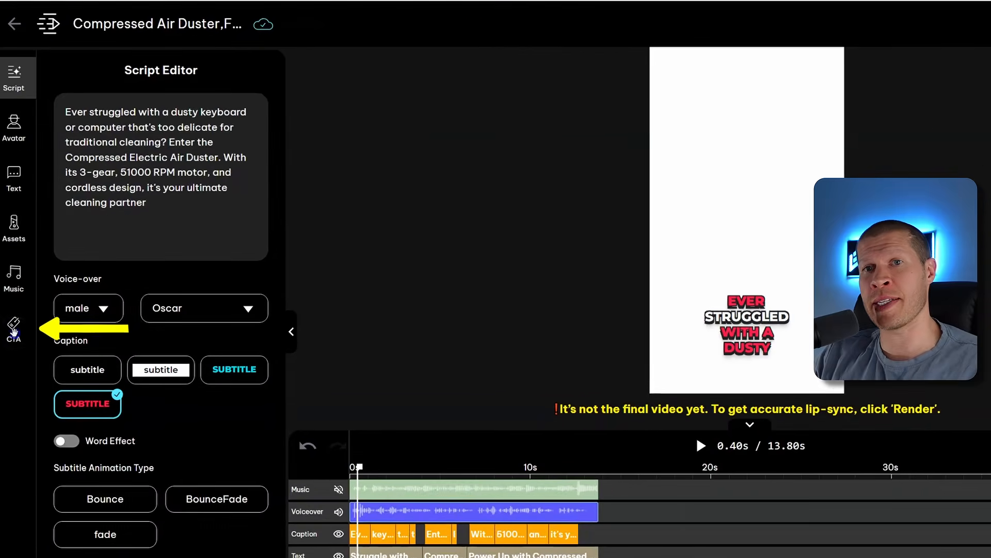
Add a brand CTA with the text 'On sale on the tiktok shop while supplies last'
left_click(12, 322)
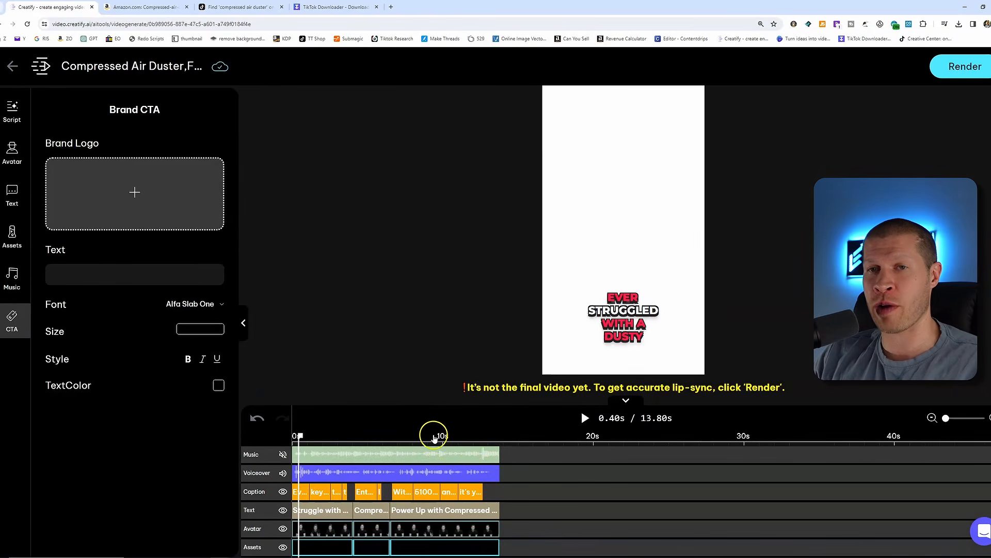
left_click(110, 277)
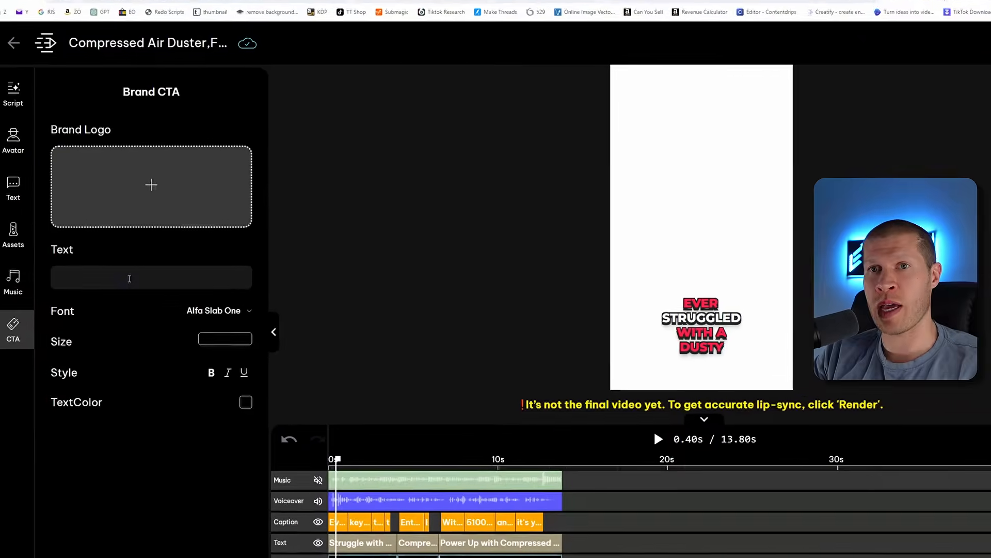
type("On sale on the")
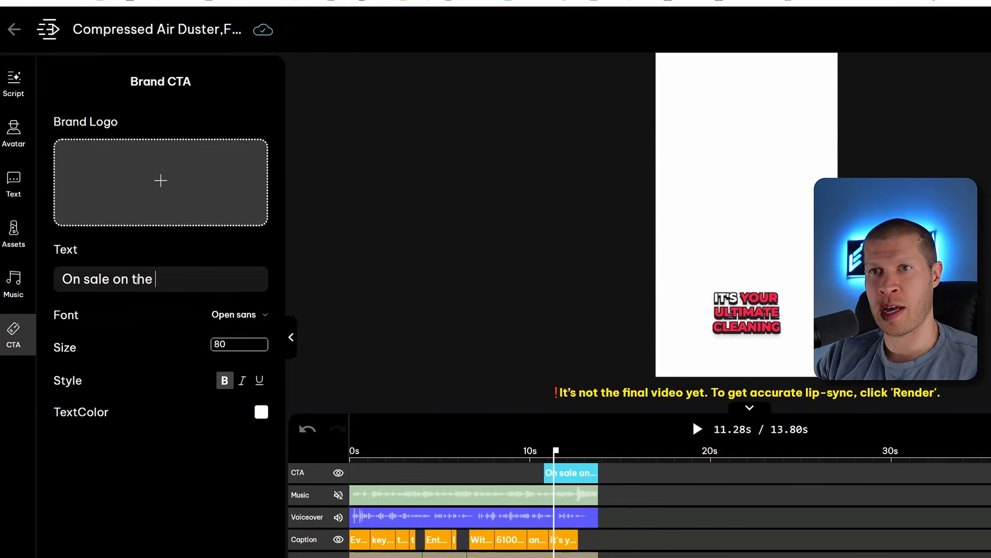
type(" tiktok shop while supplies last")
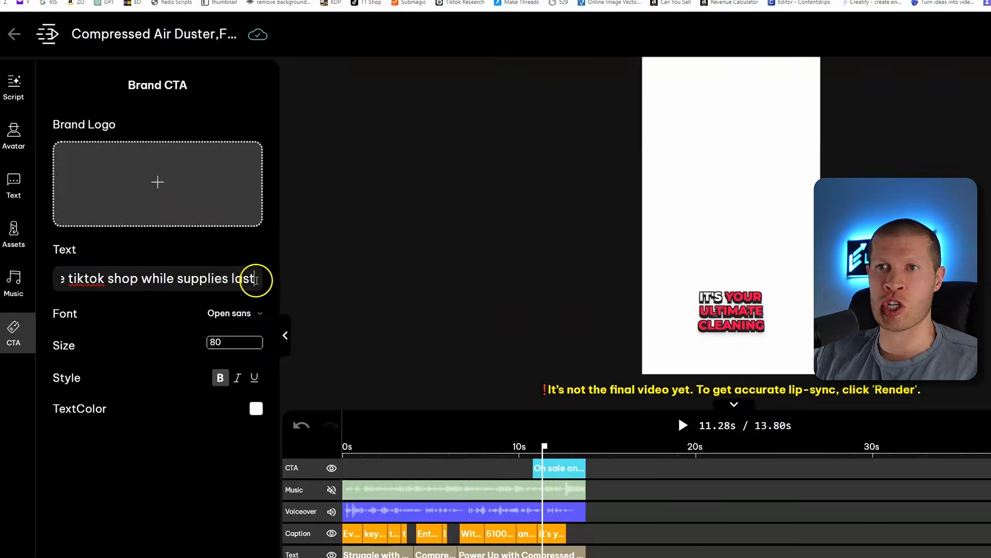
Replace the CTA text with 'Now $30'
left_click_drag(220, 275, 1, 275)
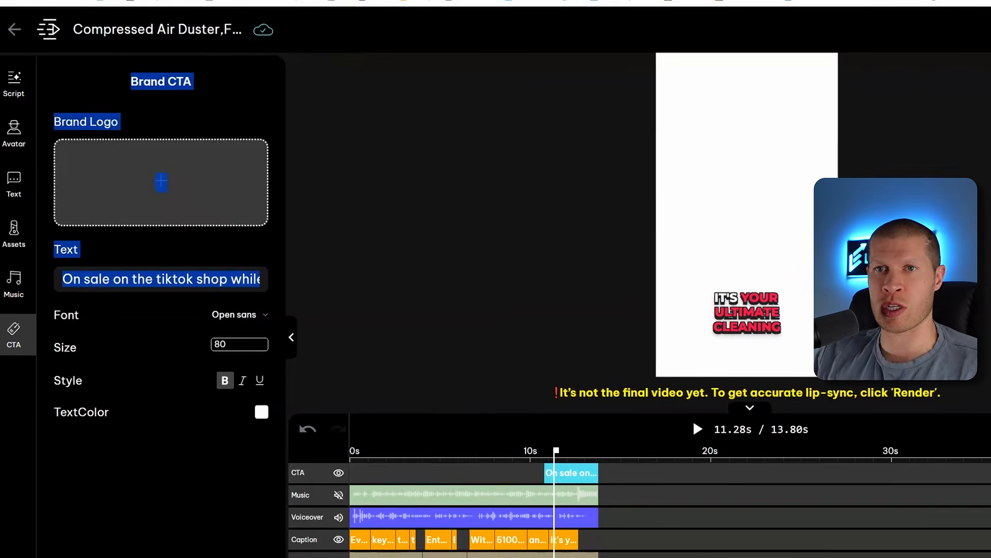
type("Now $")
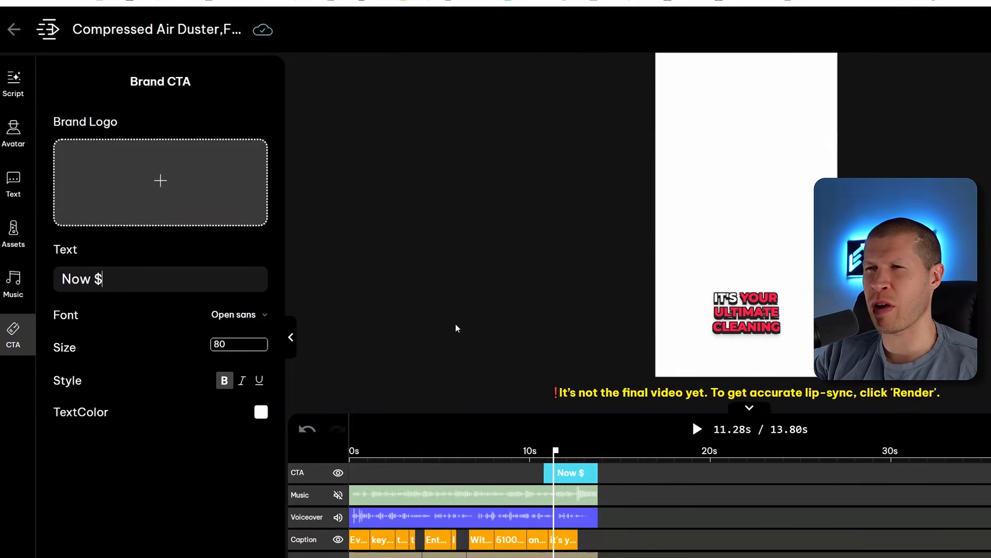
type("30")
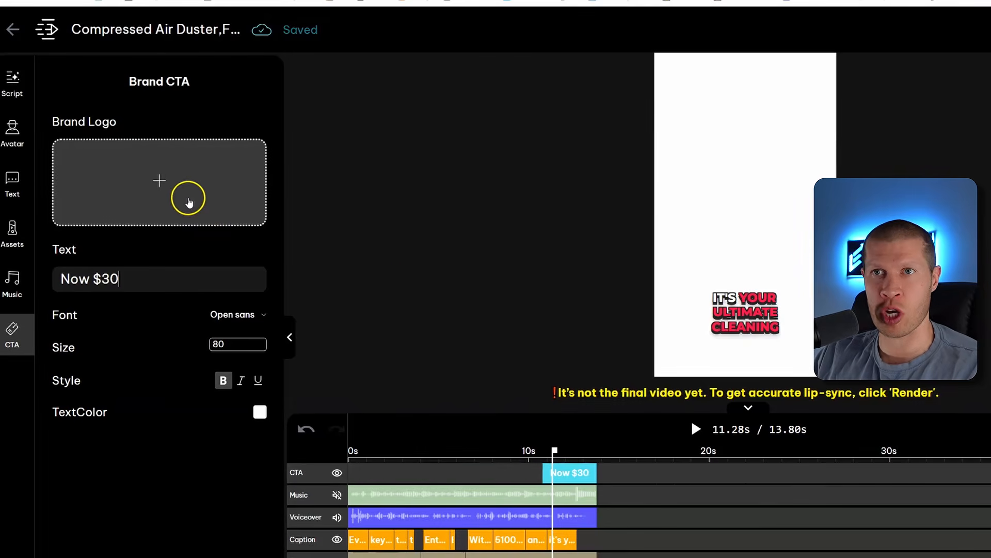
Upload a red arrow image as the CTA brand logo and move it just below the CTA text
left_click(170, 198)
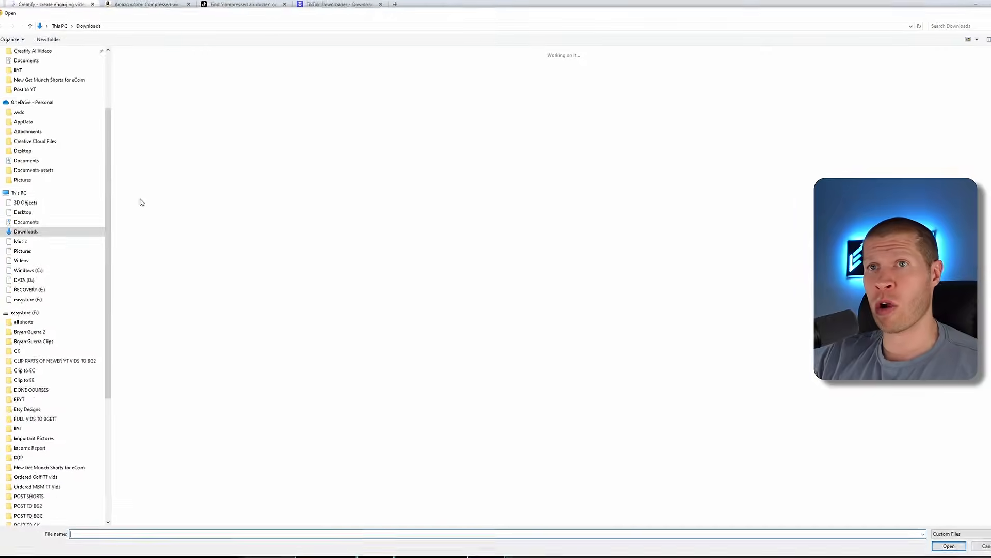
scroll(62, 103, "up", 3)
left_click(33, 69)
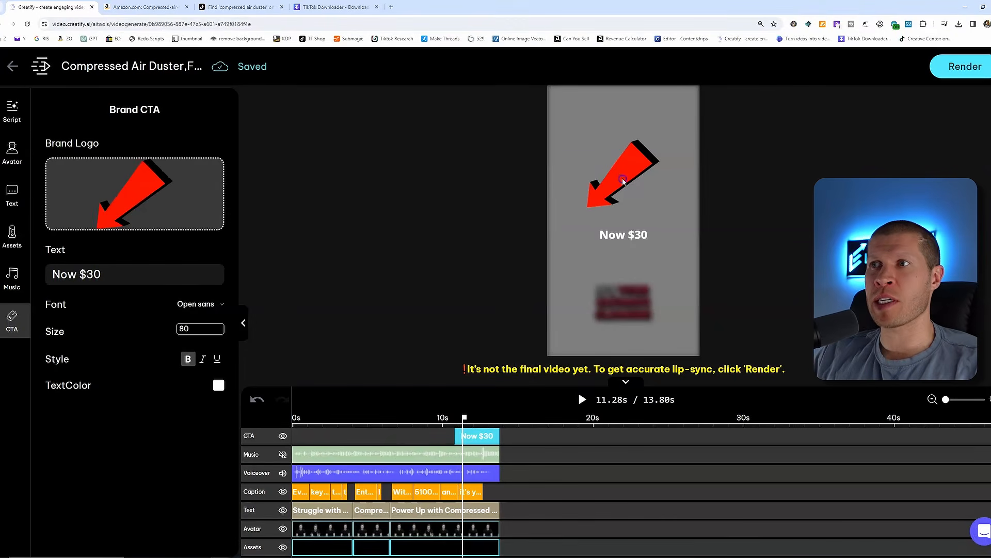
left_click(623, 180)
left_click_drag(657, 142, 629, 261)
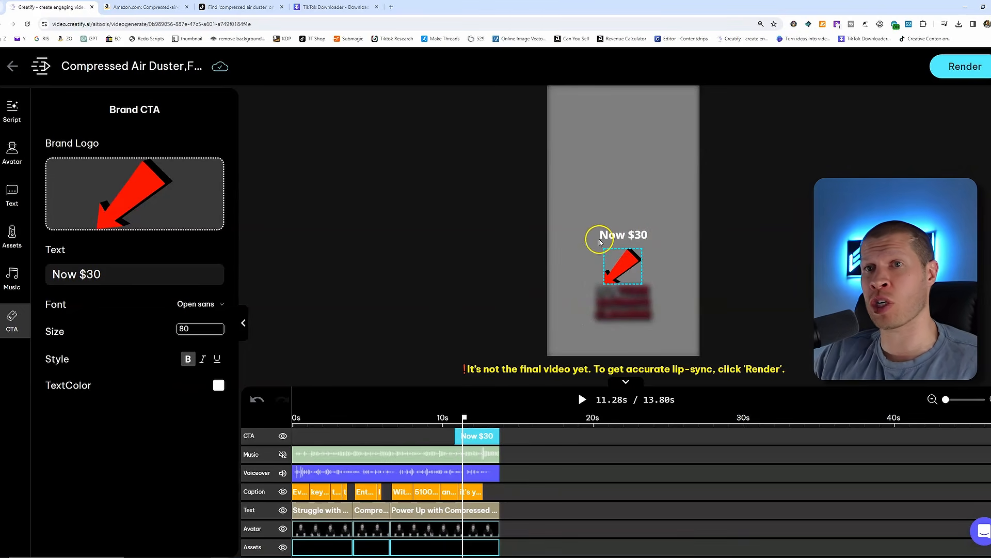
Change the CTA text to 'Now Just $30' and shift the CTA clip slightly later on the timeline
left_click(77, 275)
type("Just")
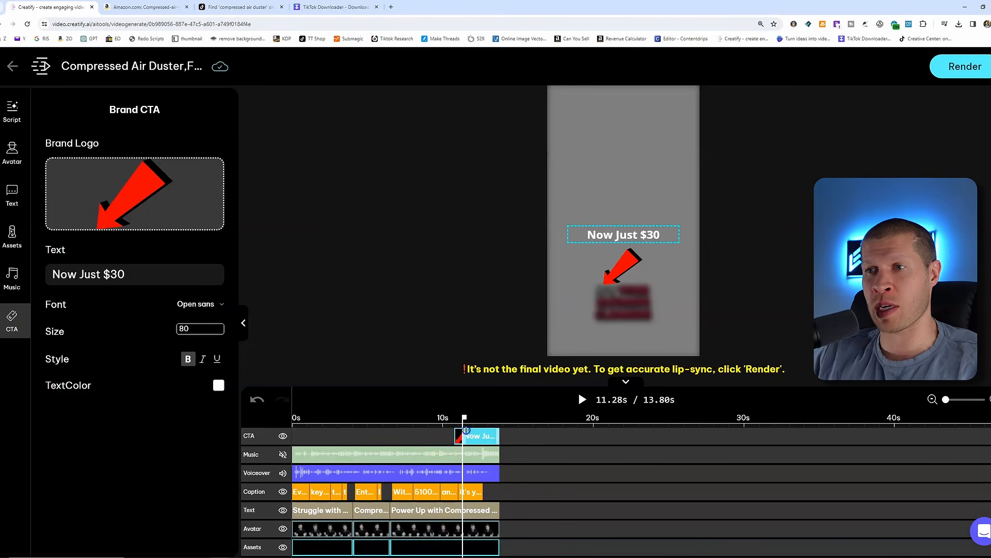
left_click_drag(468, 430, 465, 440)
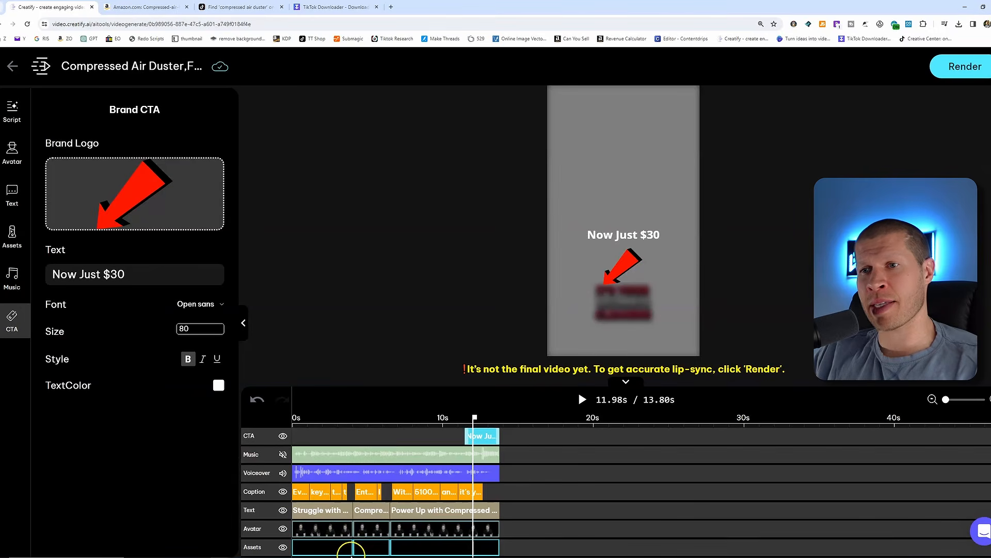
Select and preview the existing clips on the Assets track of the timeline
left_click(336, 550)
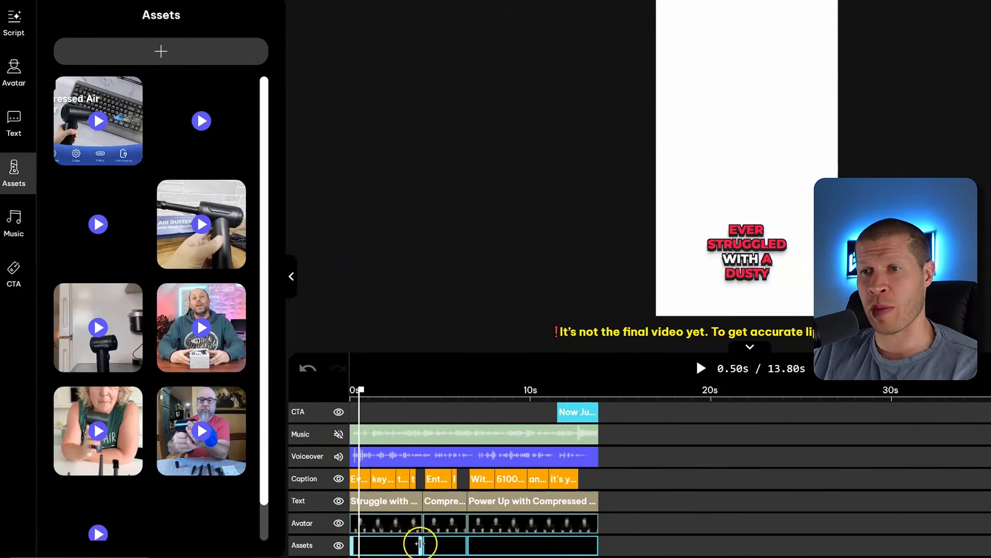
left_click(437, 548)
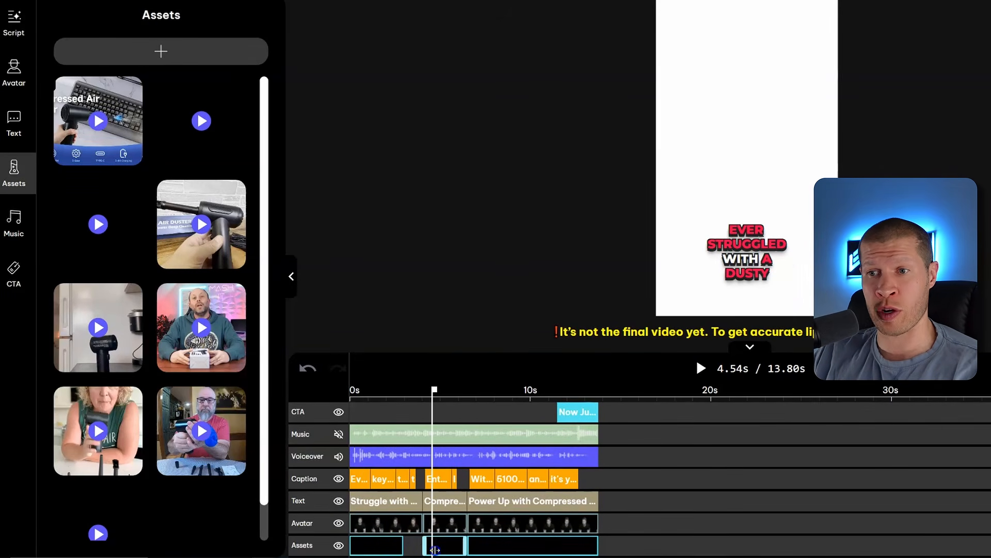
left_click_drag(437, 548, 563, 548)
left_click(487, 550)
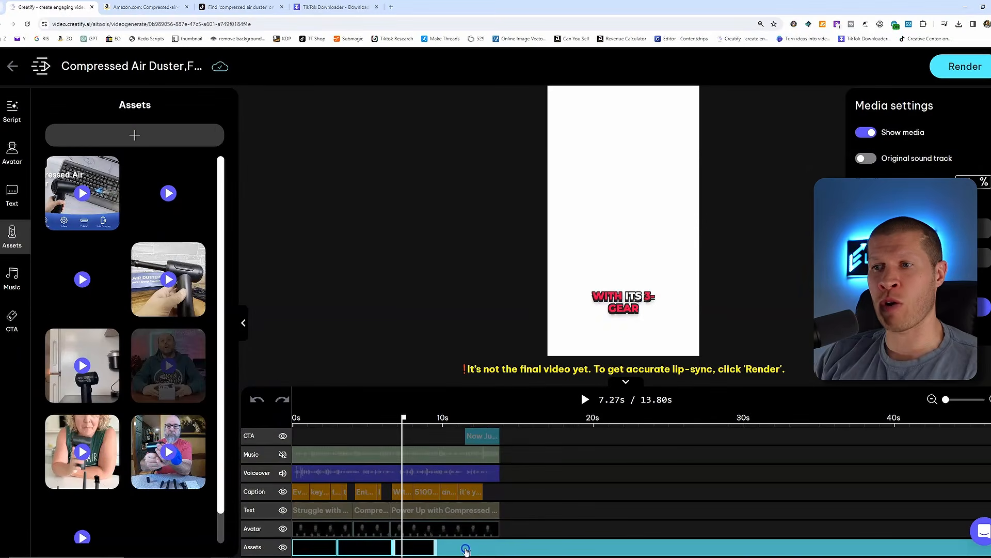
left_click(469, 552)
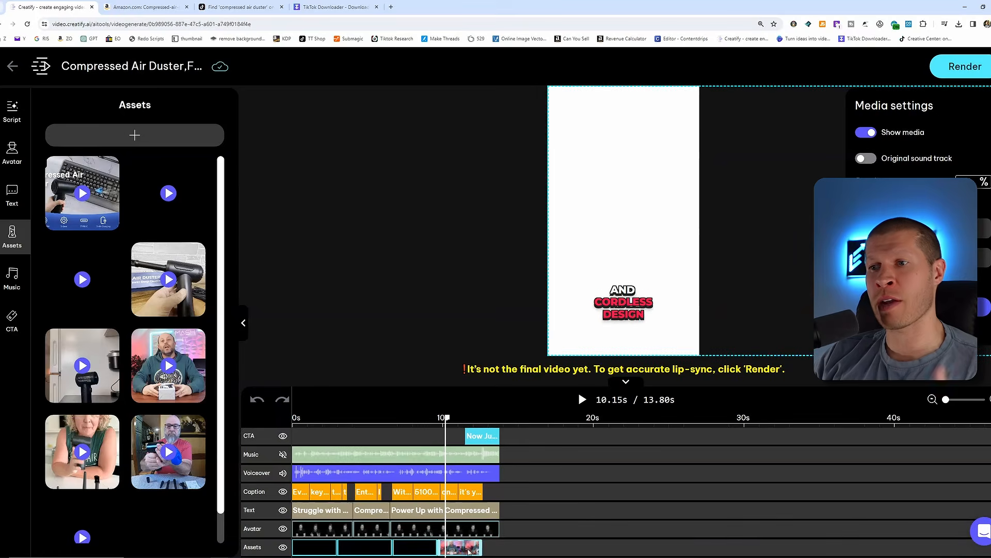
left_click(478, 547)
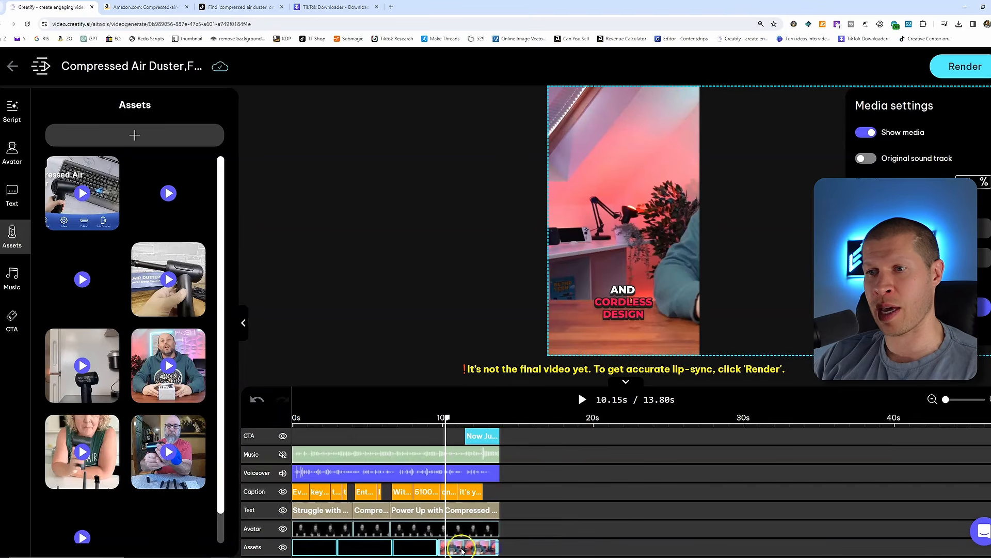
left_click_drag(437, 547, 442, 547)
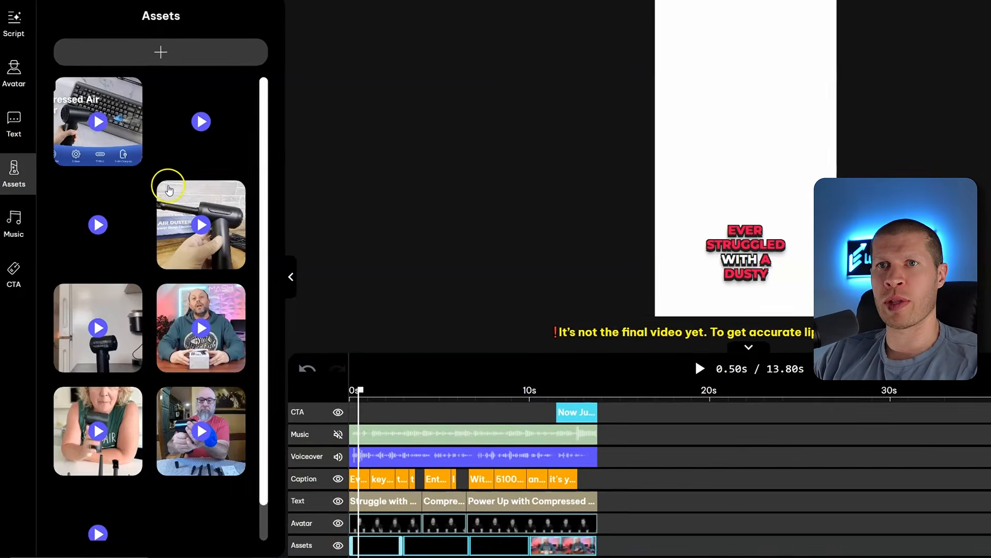
Drag product videos from the Assets library onto the Assets track slots, replacing the stock footage
left_click_drag(95, 222, 165, 307)
left_click_drag(115, 160, 374, 545)
left_click_drag(170, 217, 422, 546)
left_click_drag(98, 124, 499, 548)
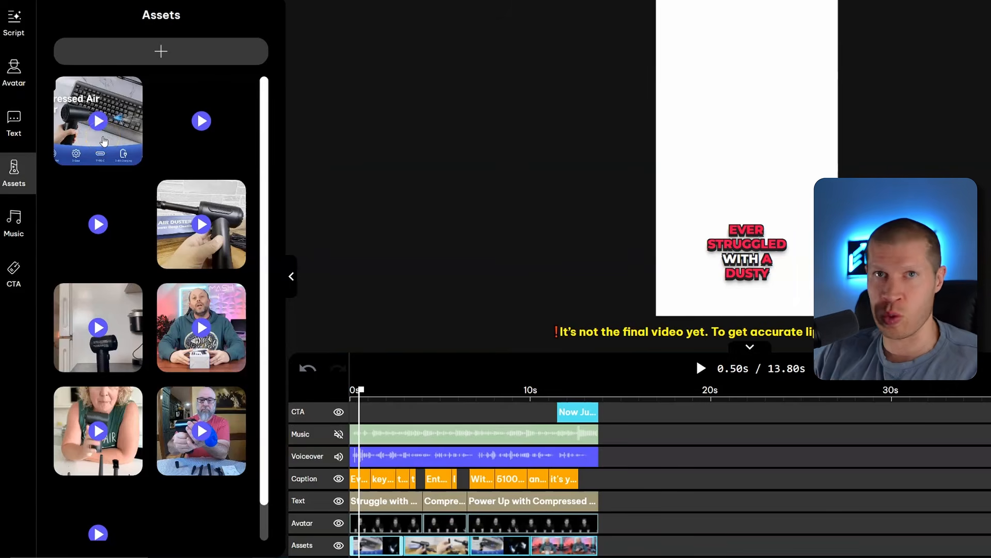
left_click_drag(201, 417, 553, 547)
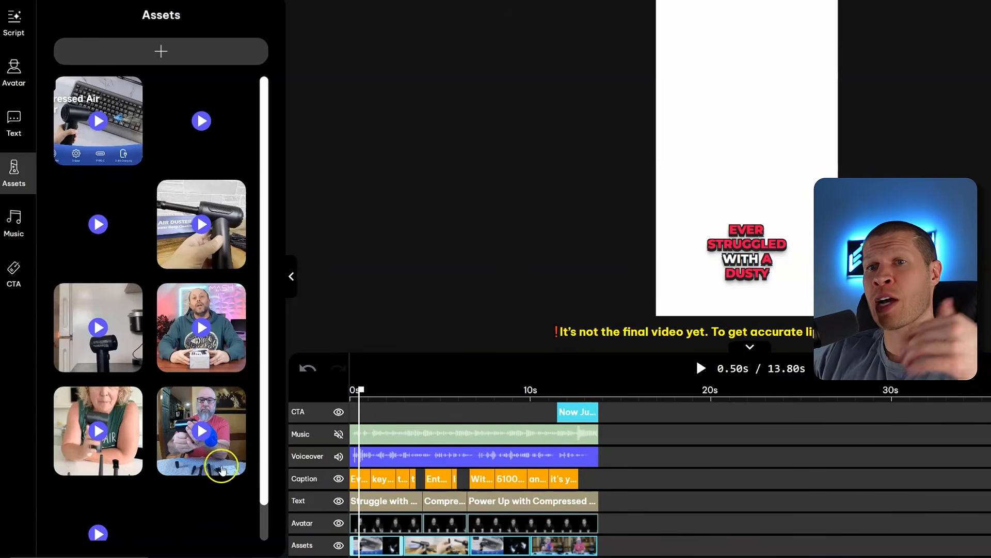
left_click_drag(67, 344, 509, 546)
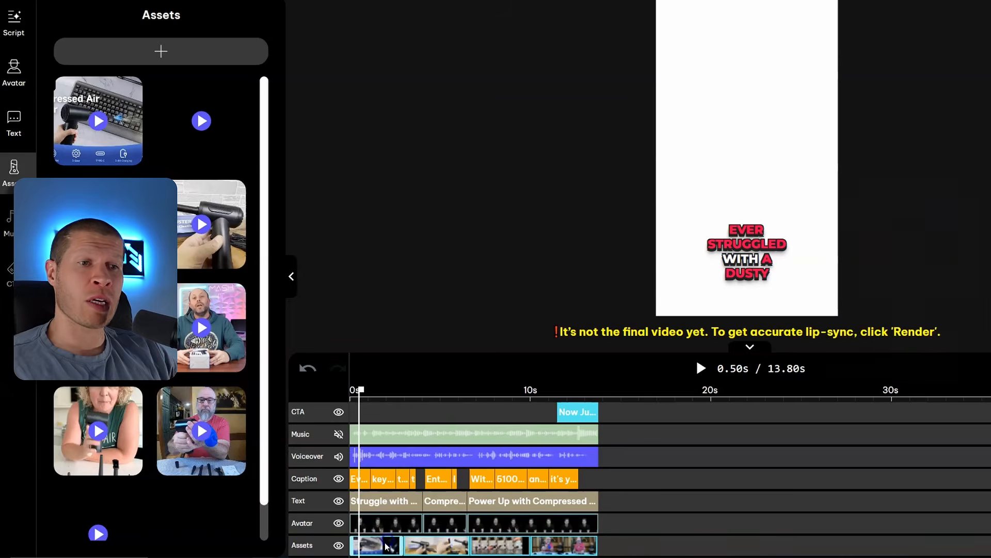
Edit the second asset clip, choosing the 00:06–00:12 segment of the keyboard duster video
left_click(431, 546)
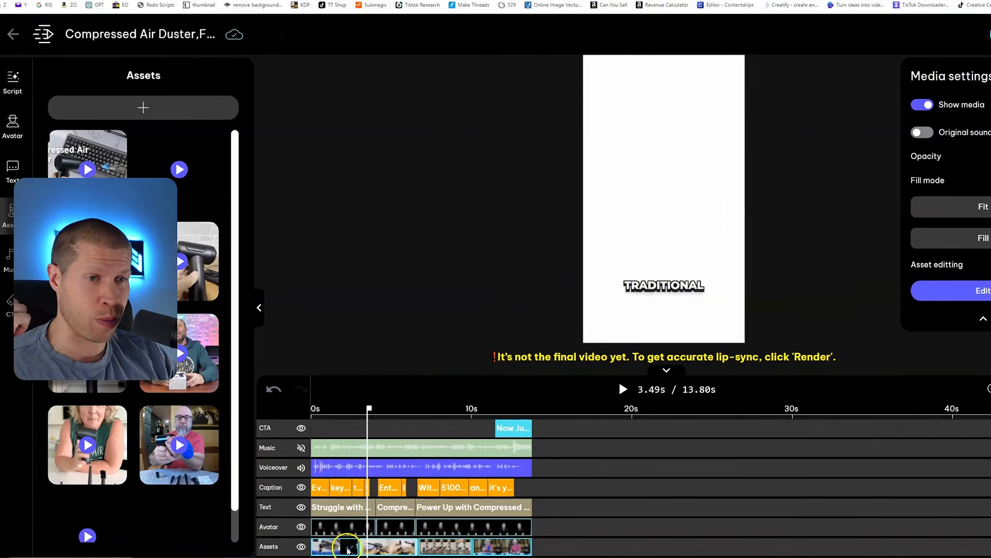
left_click(384, 548)
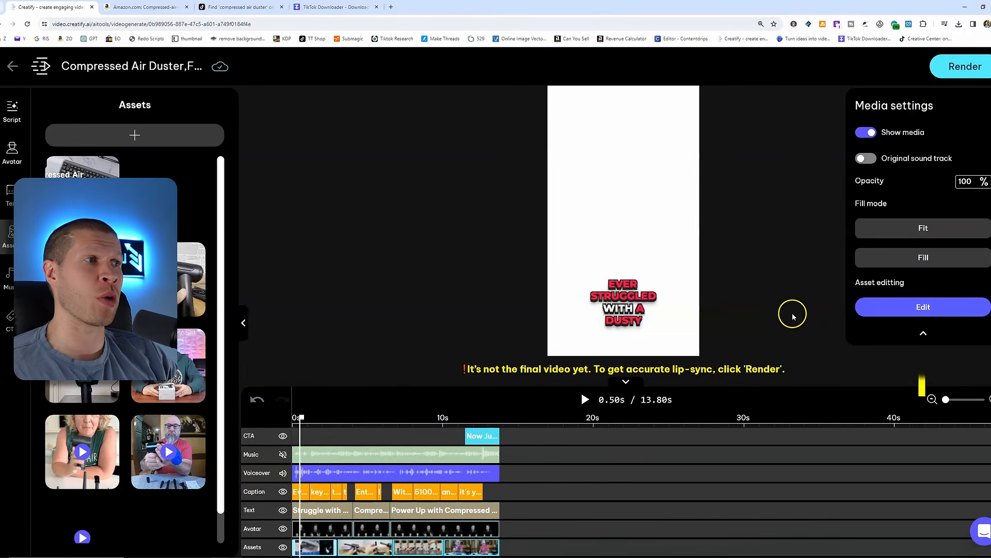
left_click(881, 310)
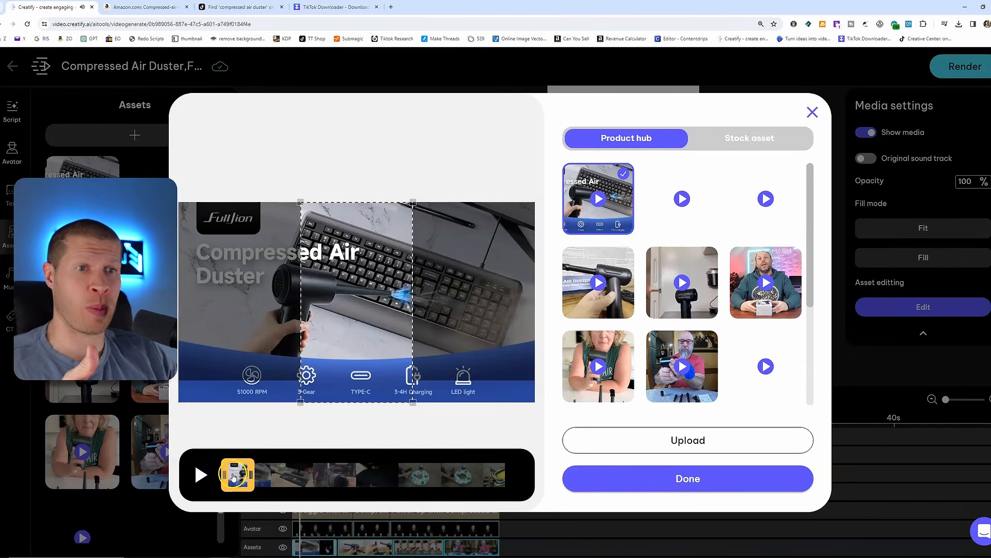
left_click_drag(233, 476, 251, 479)
left_click(199, 475)
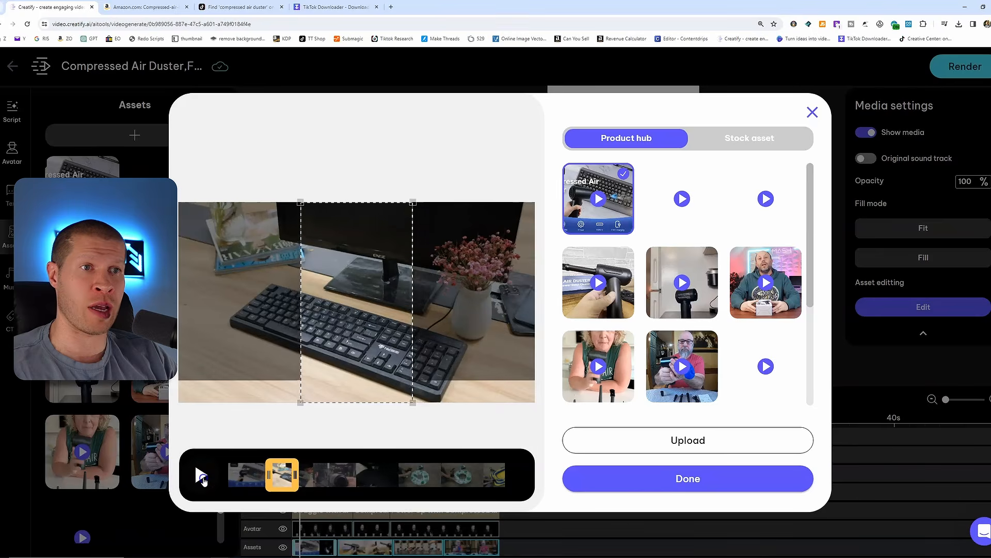
left_click(203, 479)
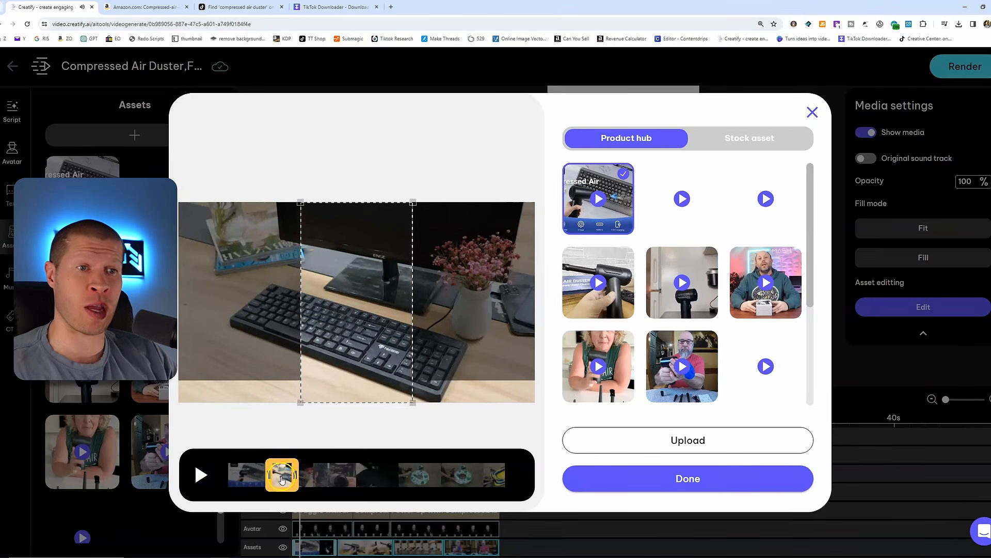
left_click_drag(282, 479, 328, 475)
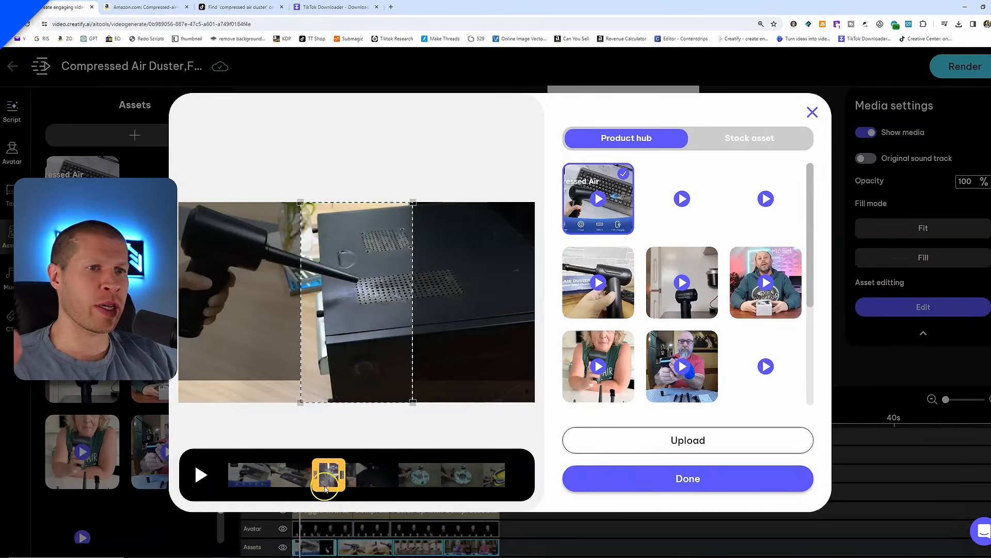
left_click_drag(325, 488, 292, 476)
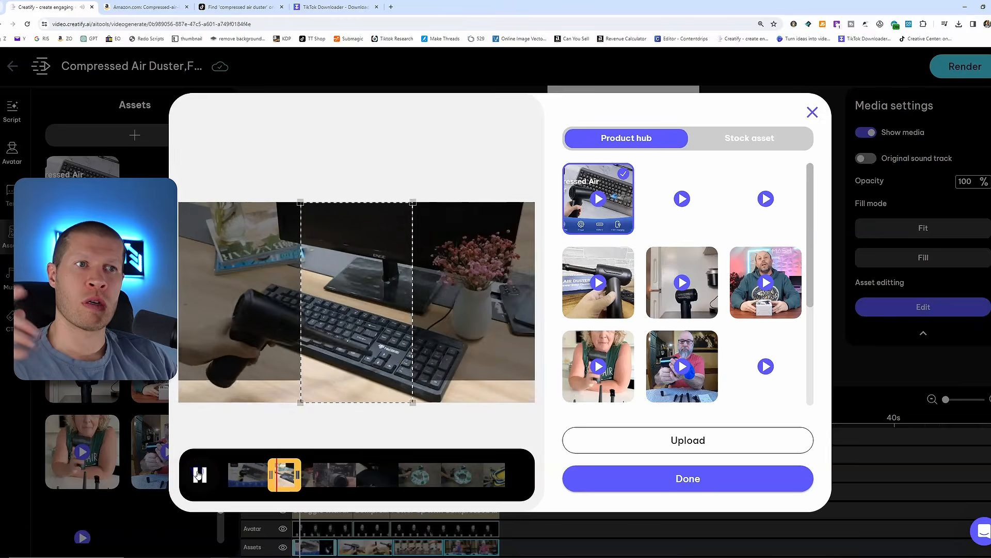
left_click(200, 474)
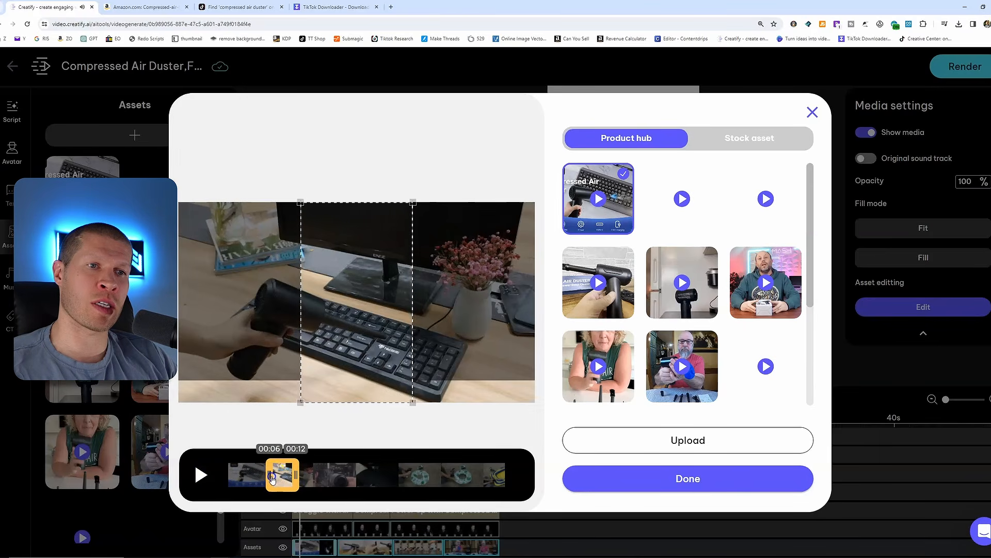
left_click(571, 479)
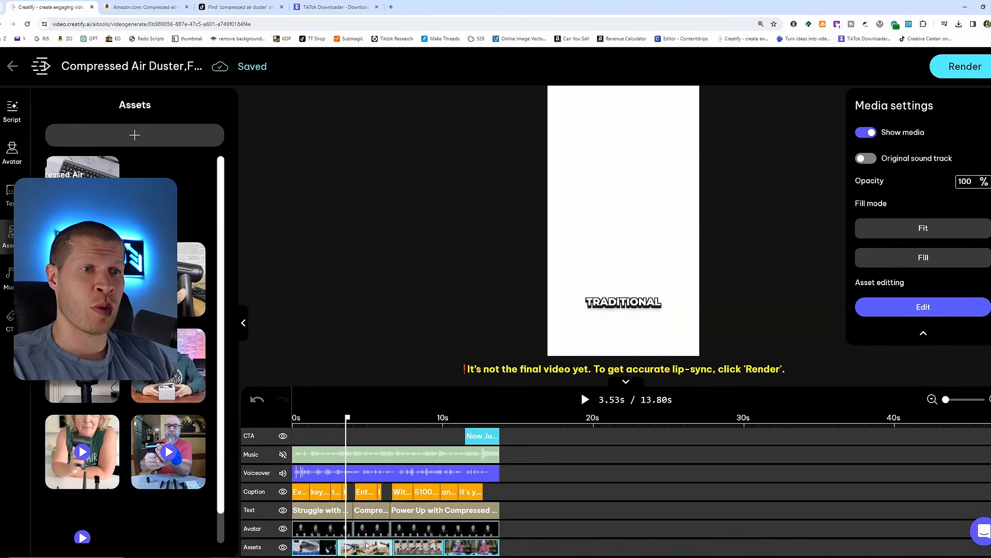
Swap the selected asset clip to the kitchen duster demo video and pick a segment midway through
left_click(892, 310)
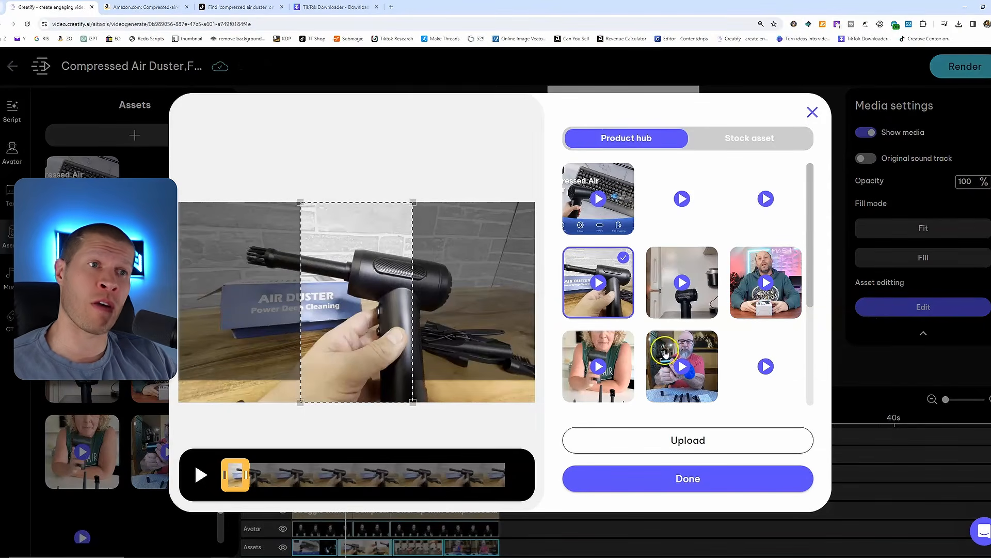
left_click_drag(258, 485, 399, 478)
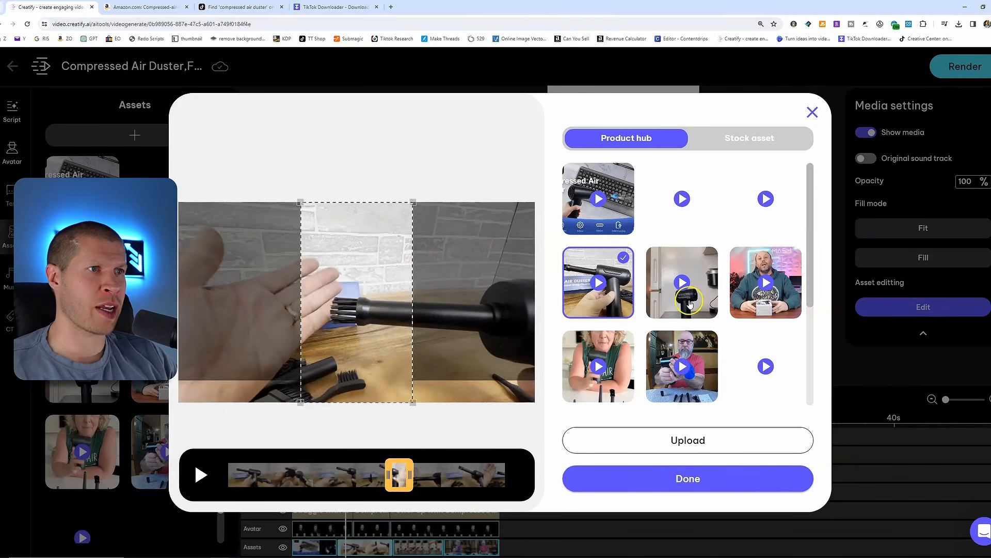
left_click(712, 307)
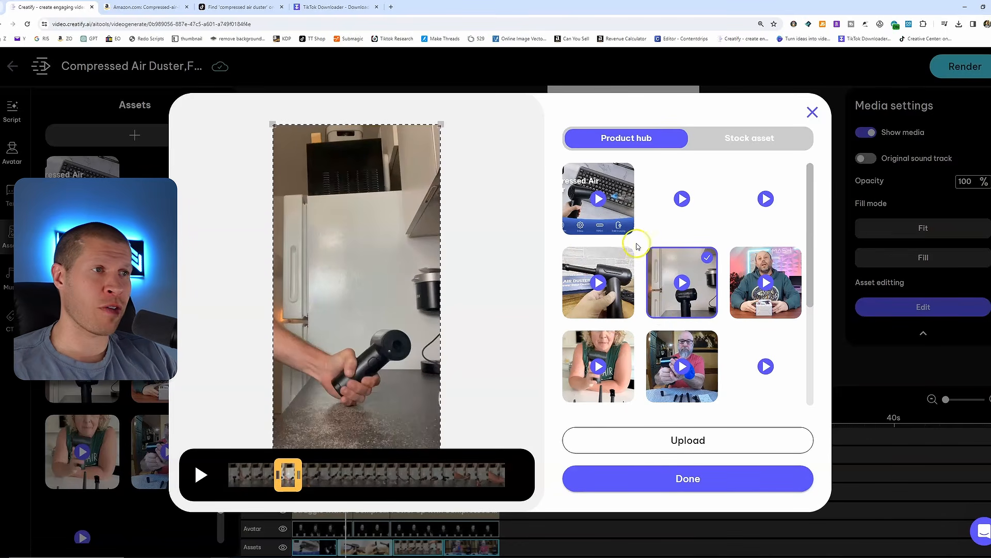
left_click_drag(287, 485, 379, 481)
left_click(201, 475)
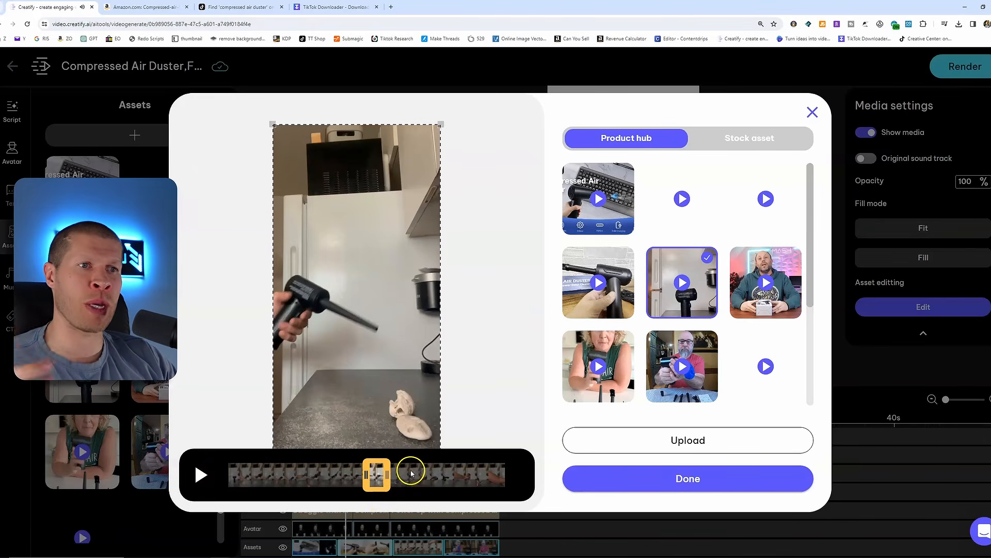
left_click(638, 474)
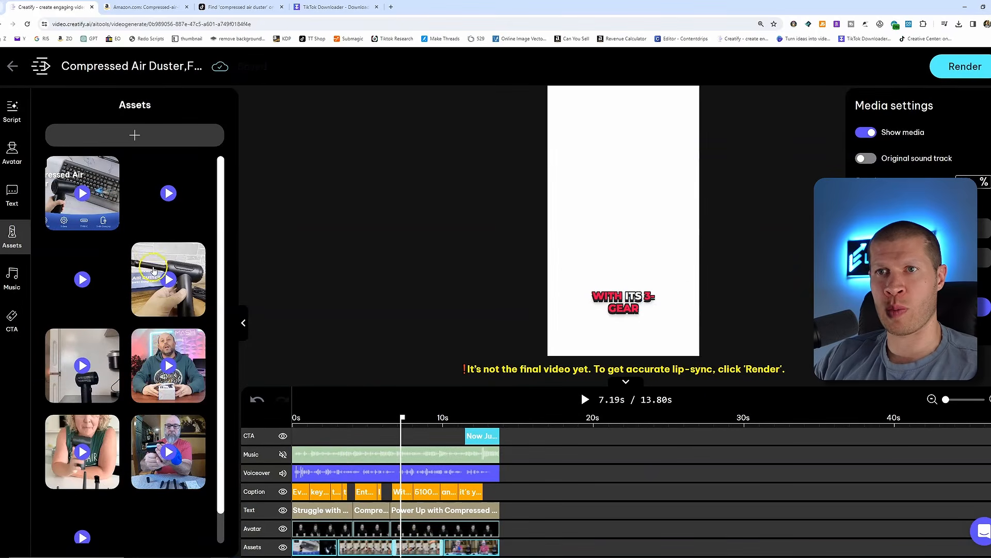
Place the keyboard duster video in the third asset slot and trim it to a later segment
left_click_drag(82, 217, 408, 549)
left_click(920, 306)
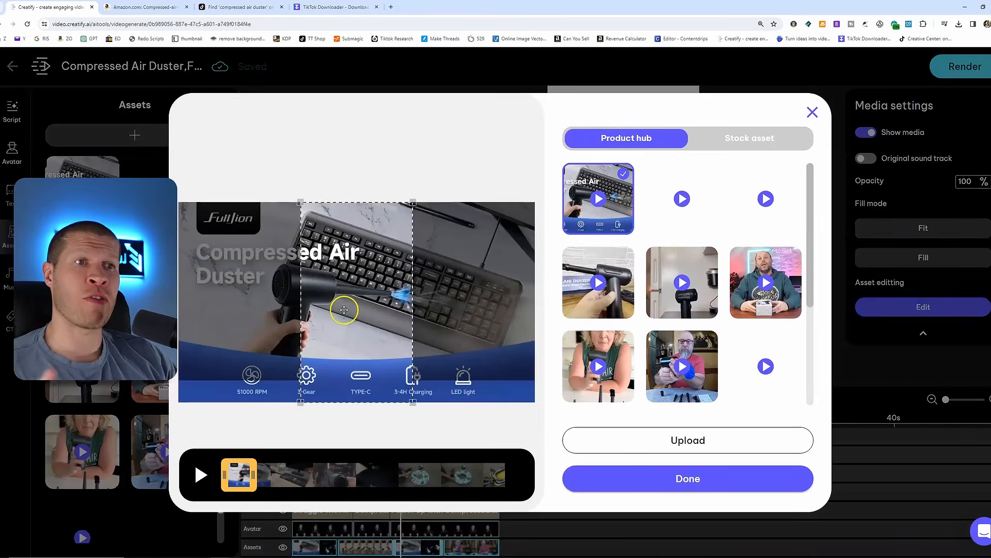
left_click_drag(256, 485, 354, 484)
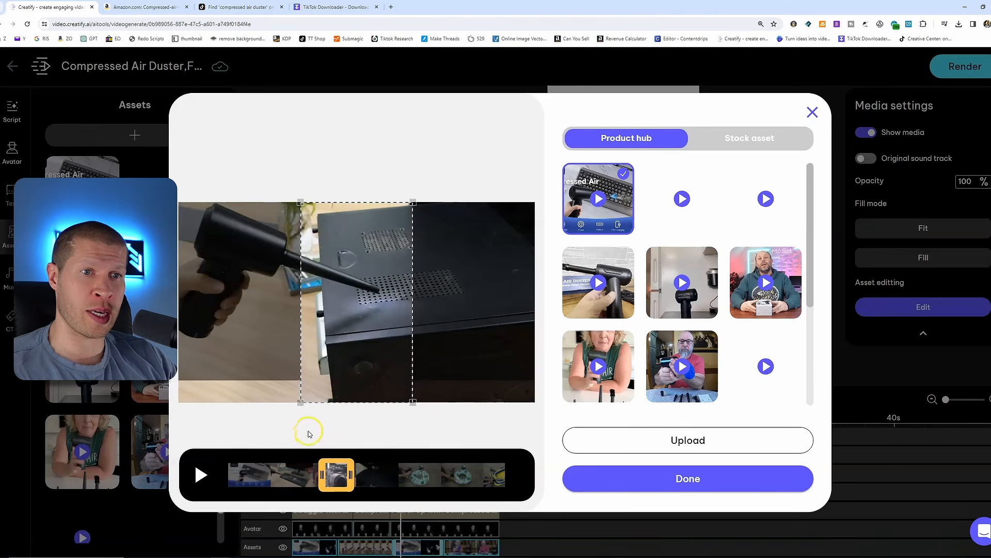
left_click(200, 483)
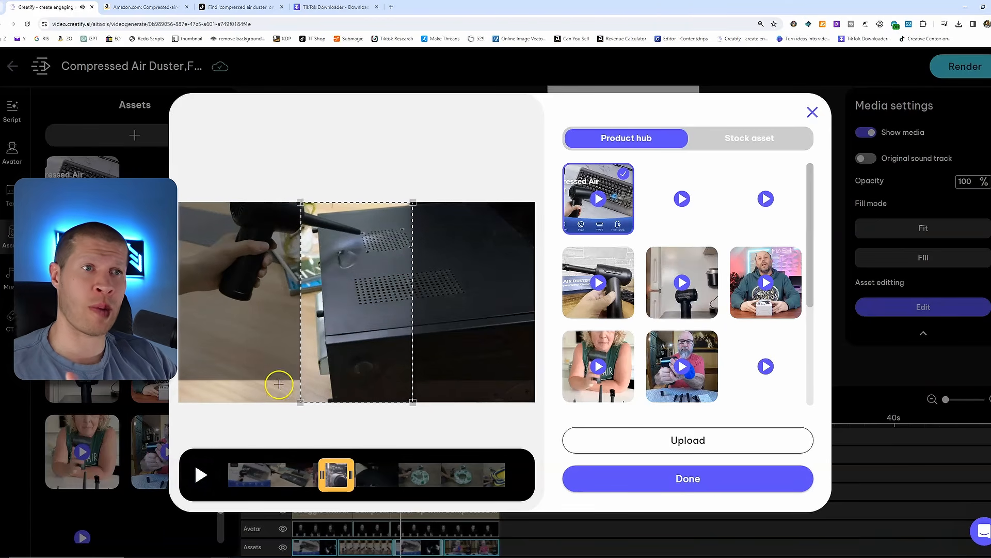
Shift the clip's crop frame right to center the duster blowing into the vent
left_click_drag(295, 345, 316, 332)
left_click(201, 475)
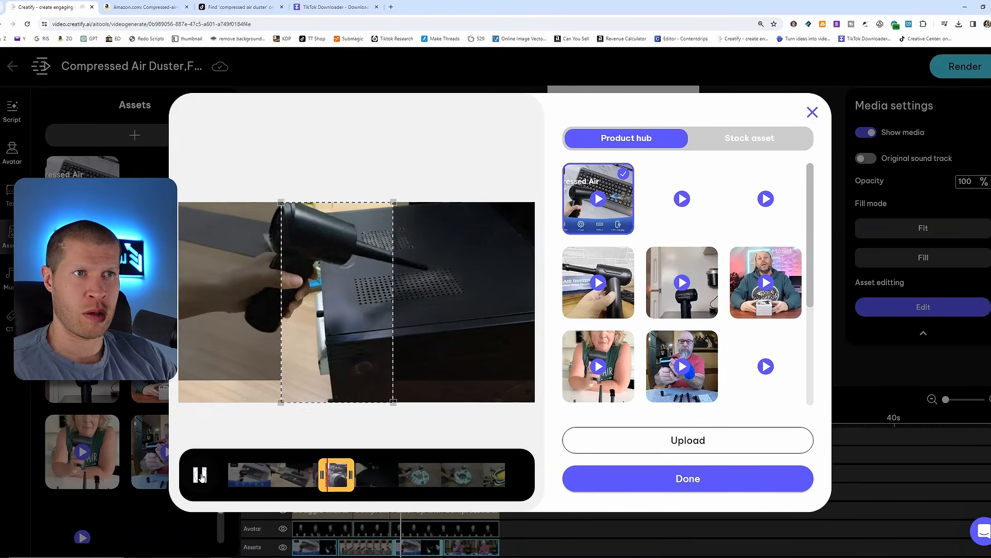
left_click_drag(322, 375, 356, 373)
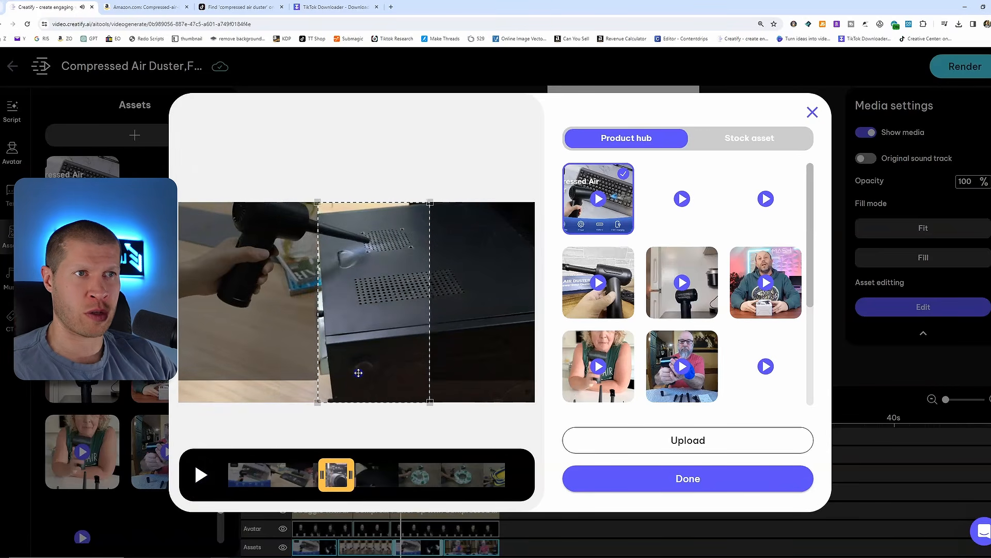
left_click(650, 481)
Open the fourth asset clip in the asset editor to preview its segment
left_click(469, 545)
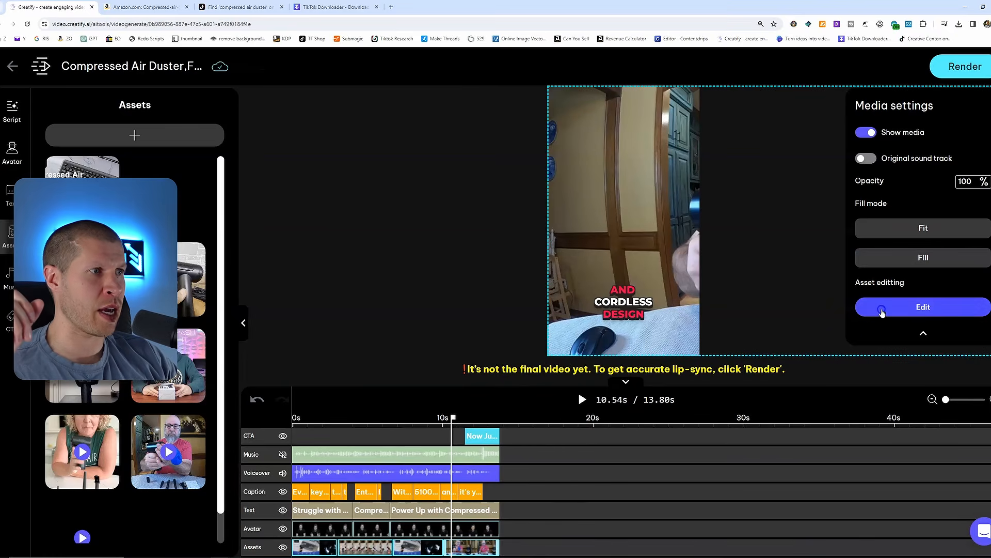
left_click(882, 309)
left_click(200, 474)
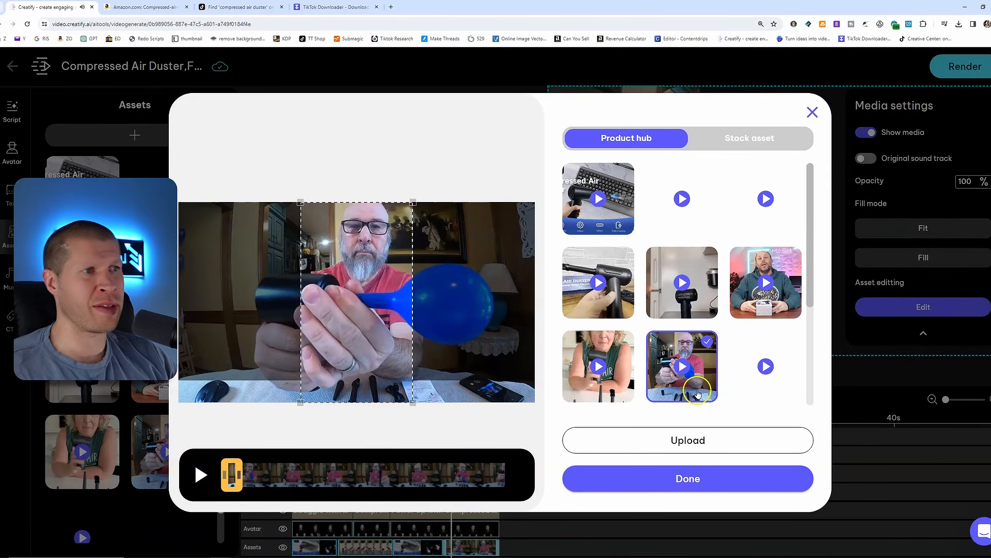
left_click(687, 479)
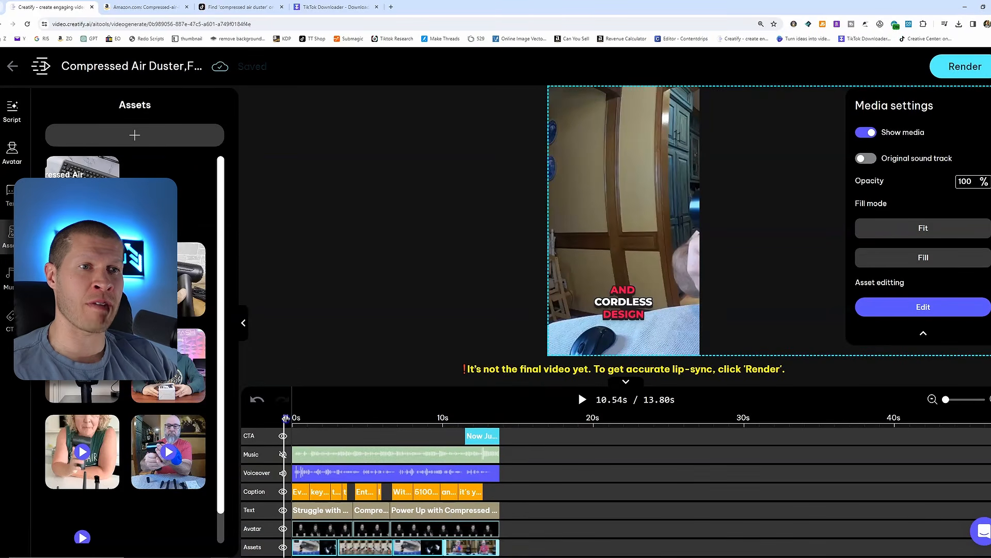
Render the finished ad and open the downloaded MP4 from the Downloads folder
left_click(291, 419)
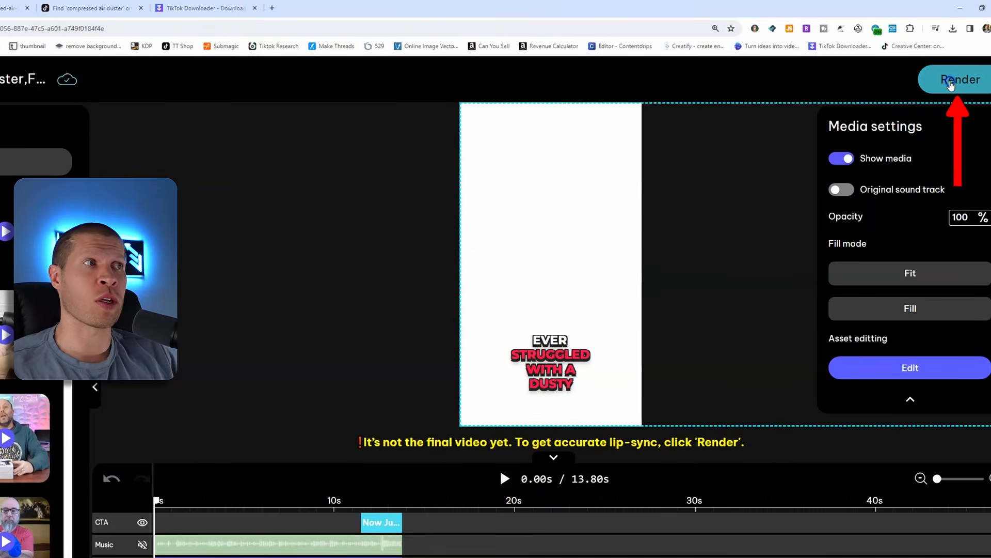
left_click(958, 68)
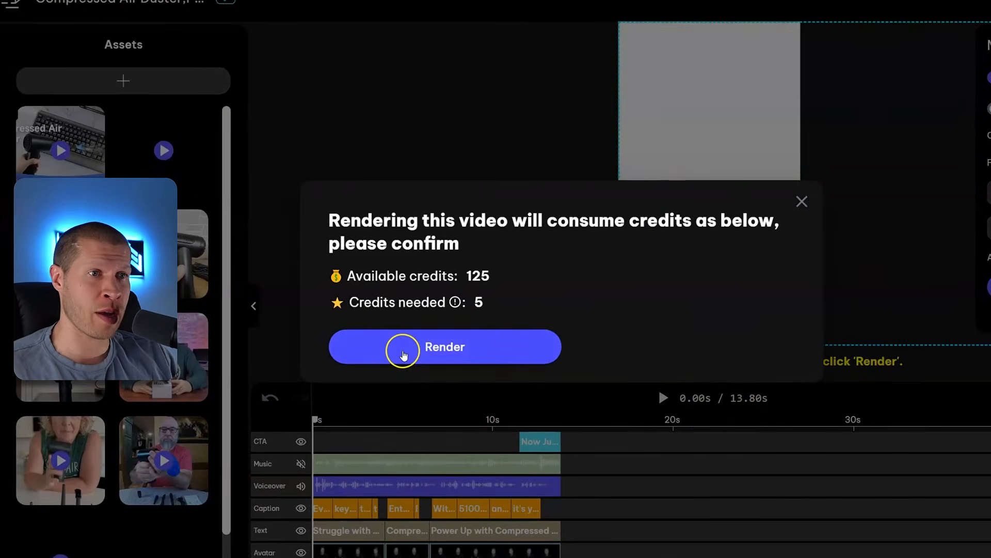
left_click(242, 428)
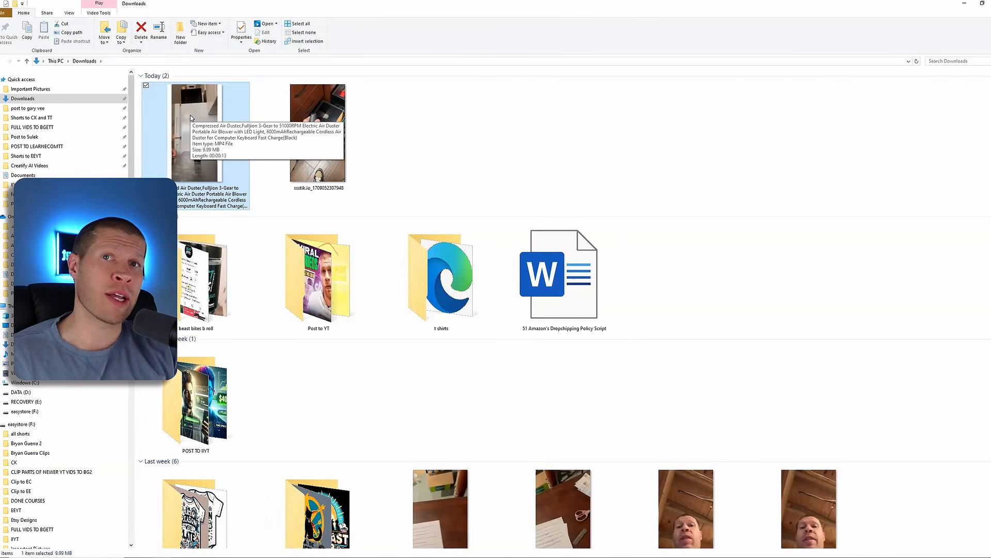
double_click(191, 118)
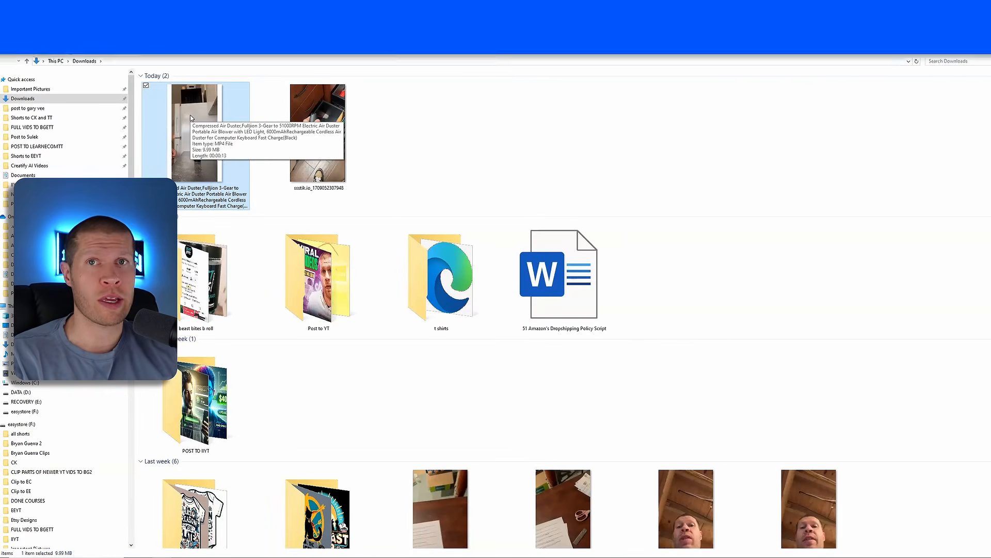